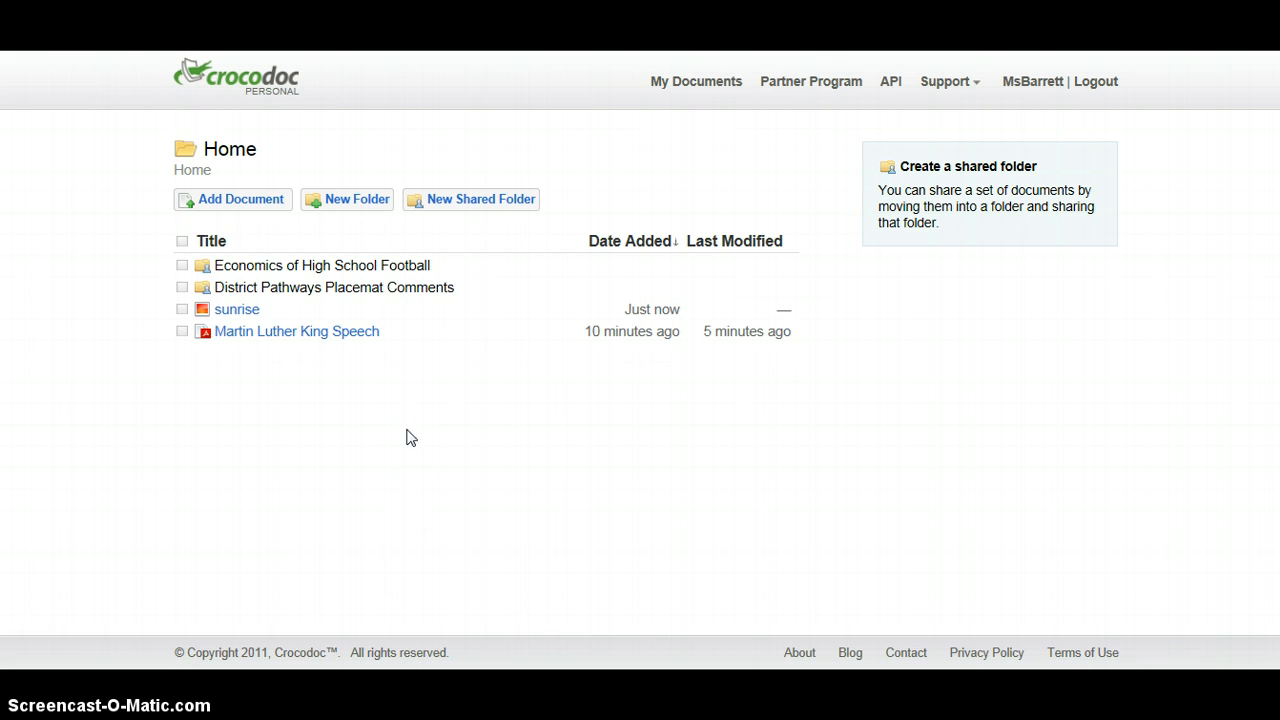
Open the District Pathways Placemat Comments folder, view the comments in Social Studies Placemat TVHS.pdf, and return to the folder.
mouse_move(389, 347)
left_click(238, 292)
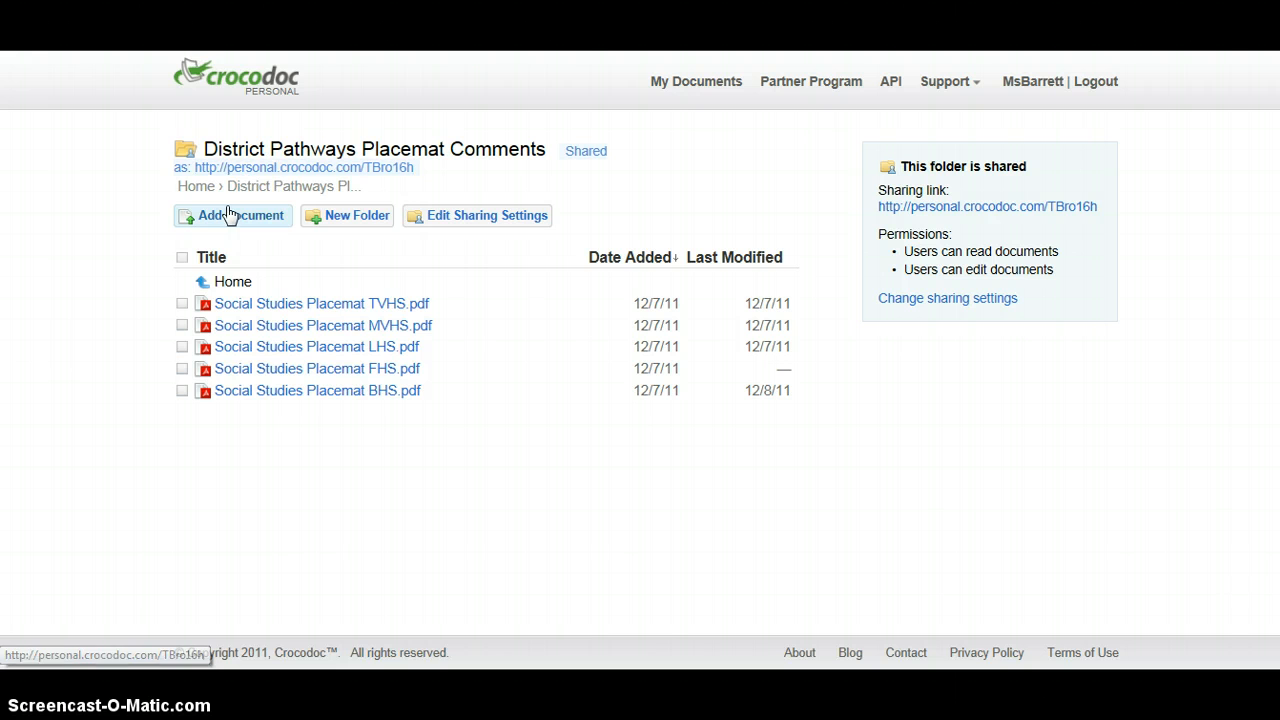
left_click(241, 307)
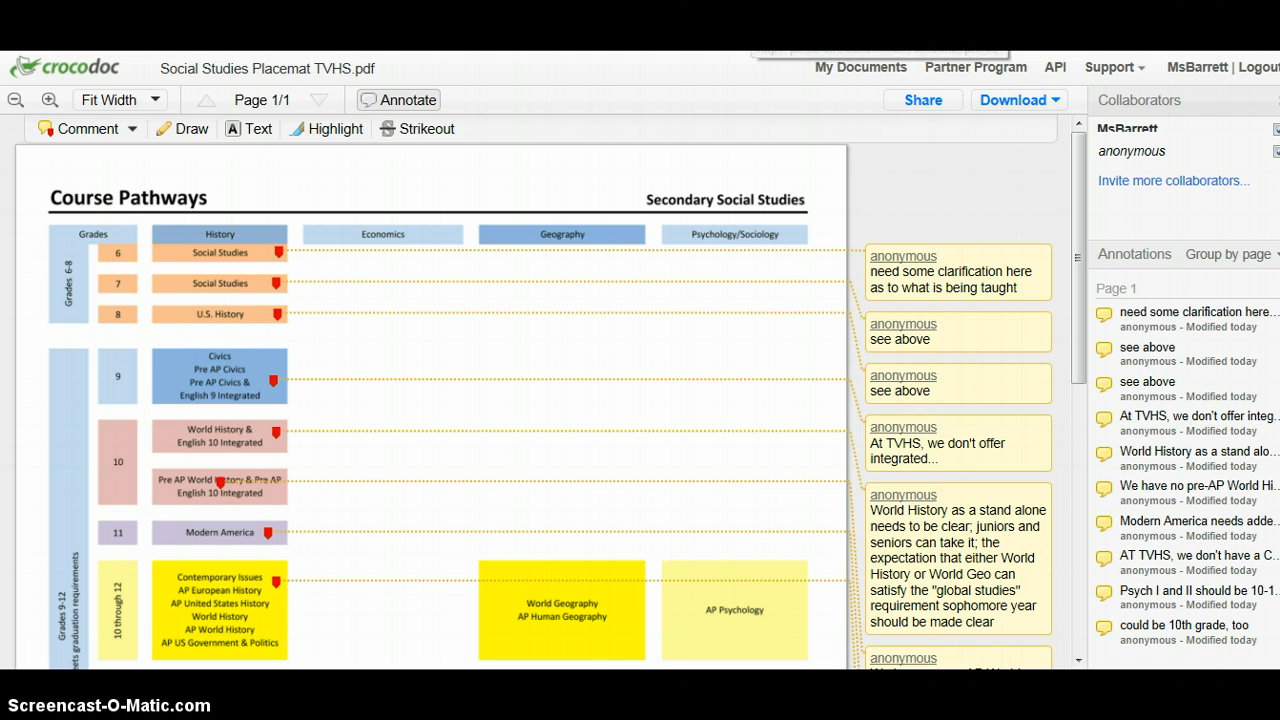
left_click(860, 67)
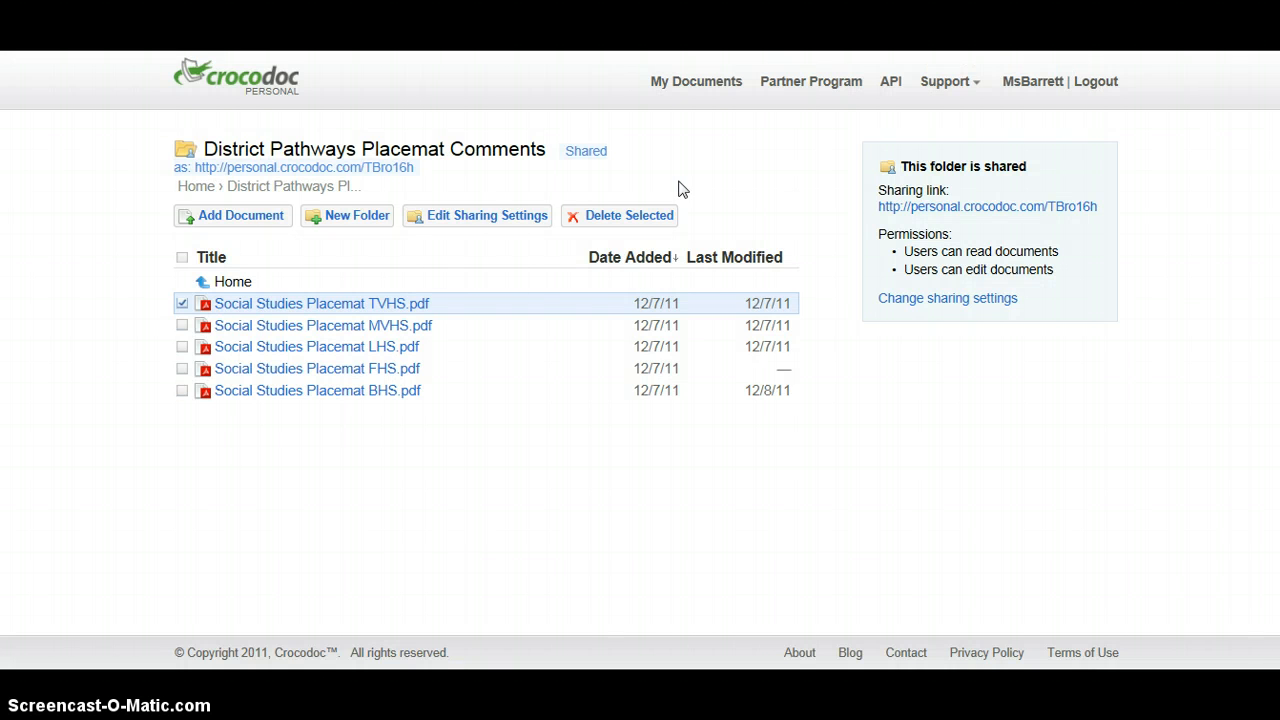
Review the sharing settings of the District Pathways Placemat Comments folder, then return to the Home folder.
left_click(458, 218)
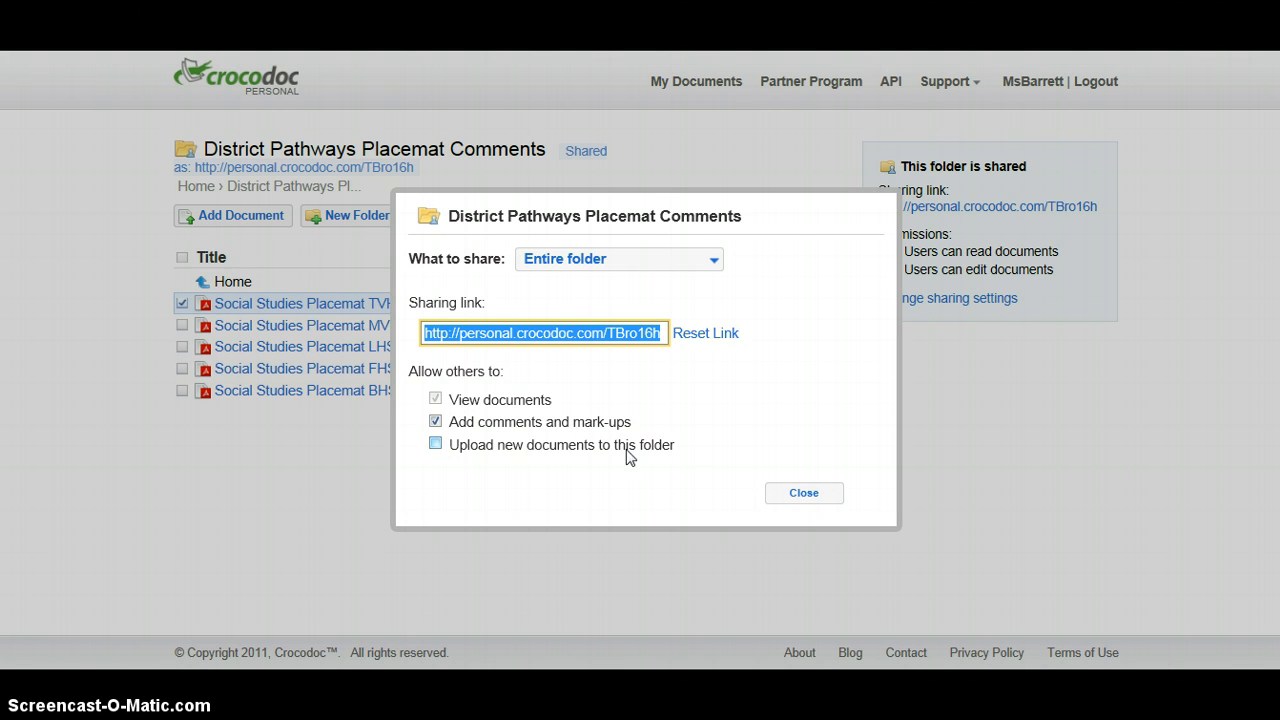
left_click(797, 497)
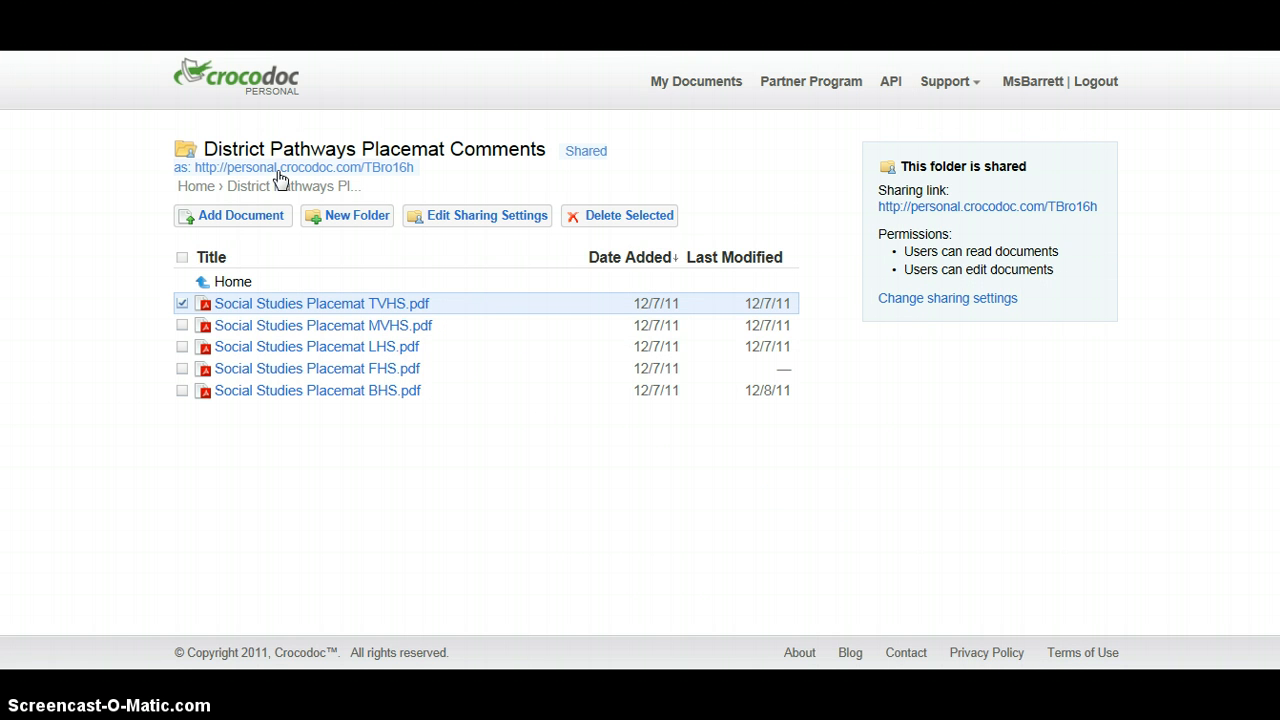
left_click(230, 284)
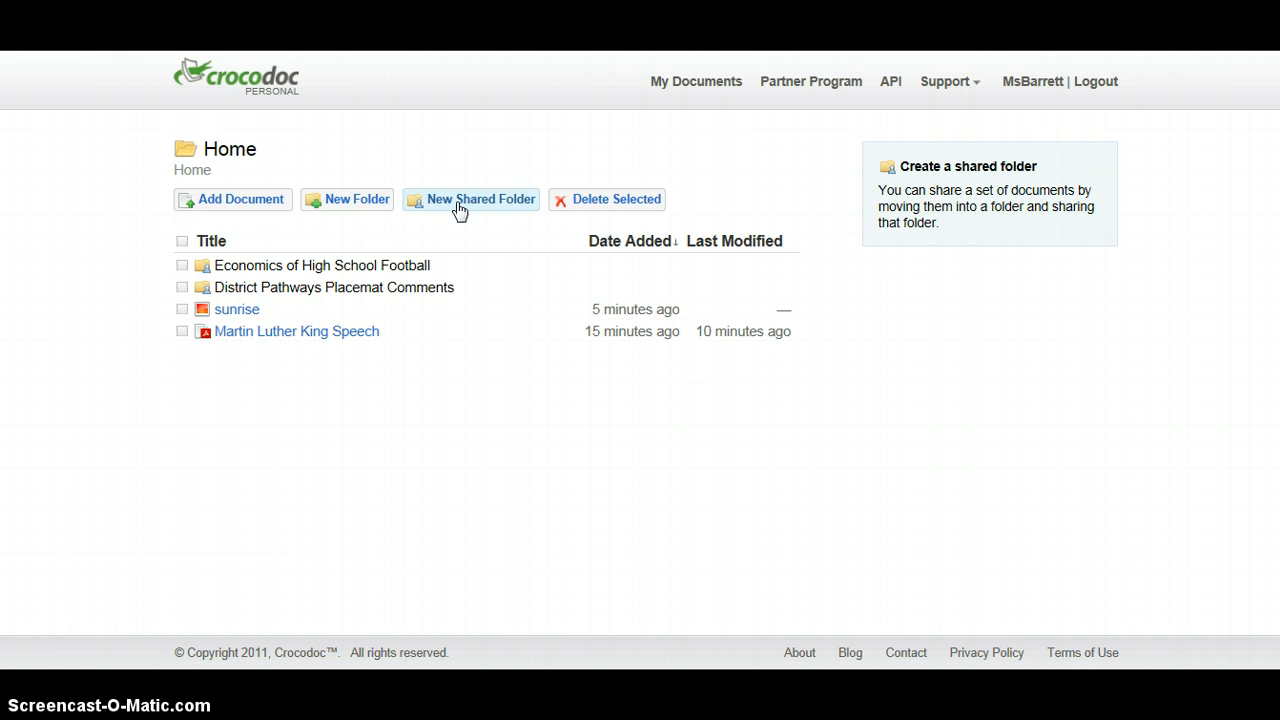
Look at the document upload dialog without adding a file, and at the action options for Martin Luther King Speech.
left_click(242, 208)
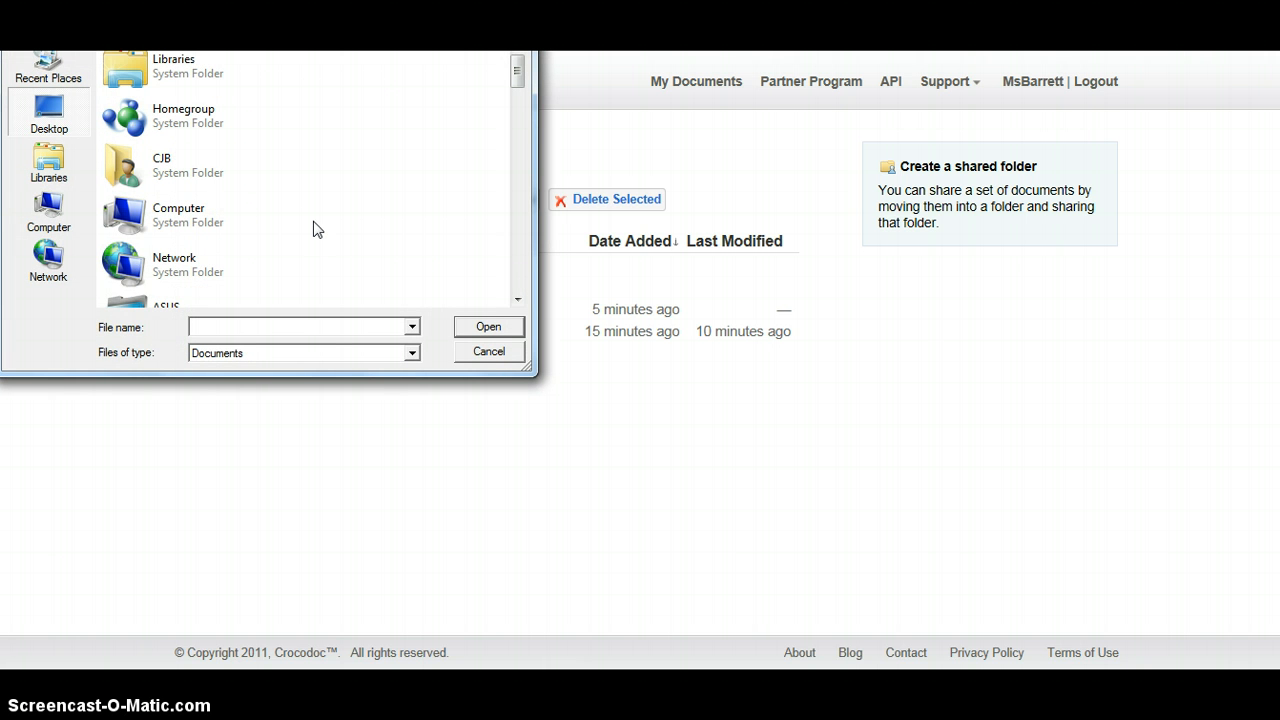
left_click(489, 352)
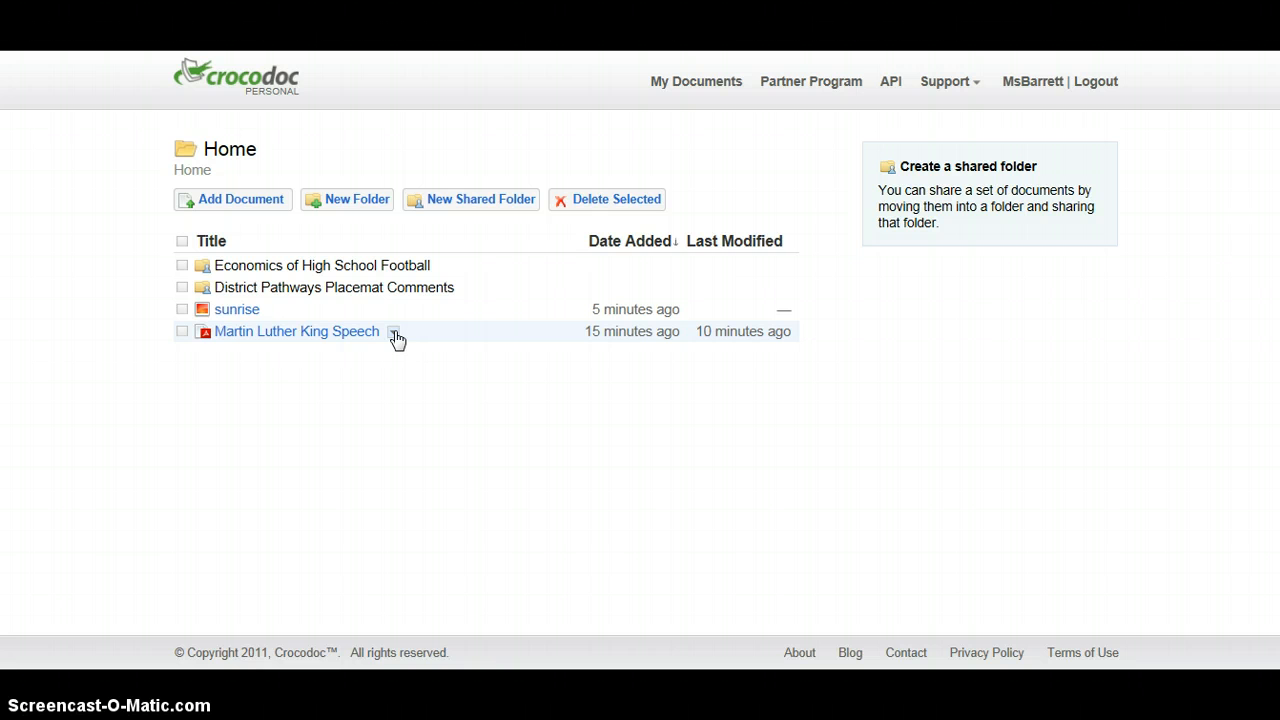
left_click(394, 333)
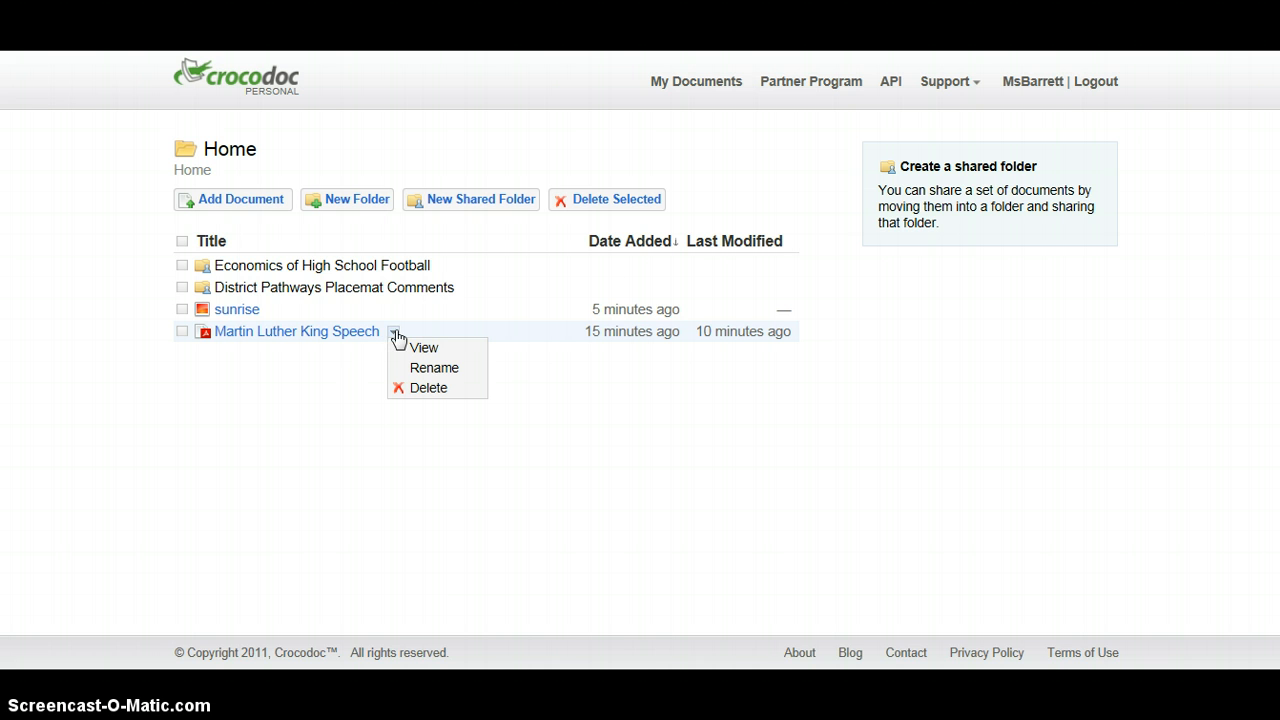
left_click(395, 331)
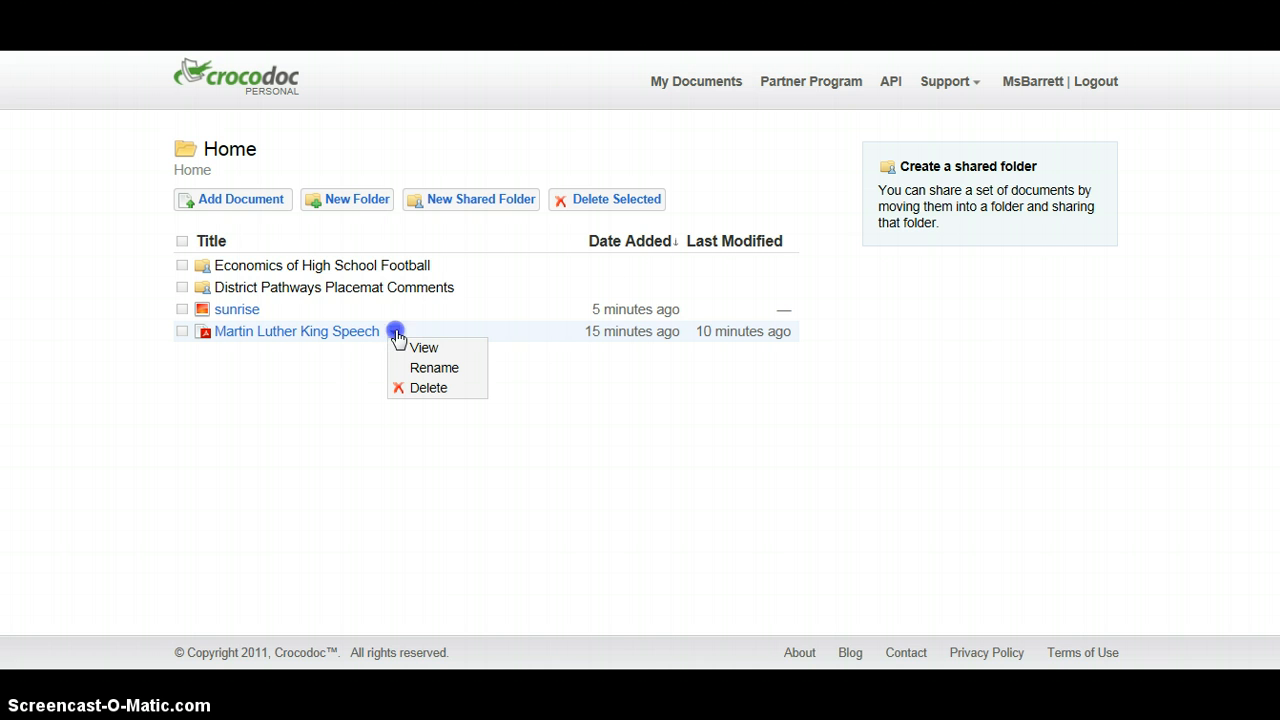
Open the Martin Luther King Speech document and look through its pages, ending back at the start of page 1.
left_click(280, 338)
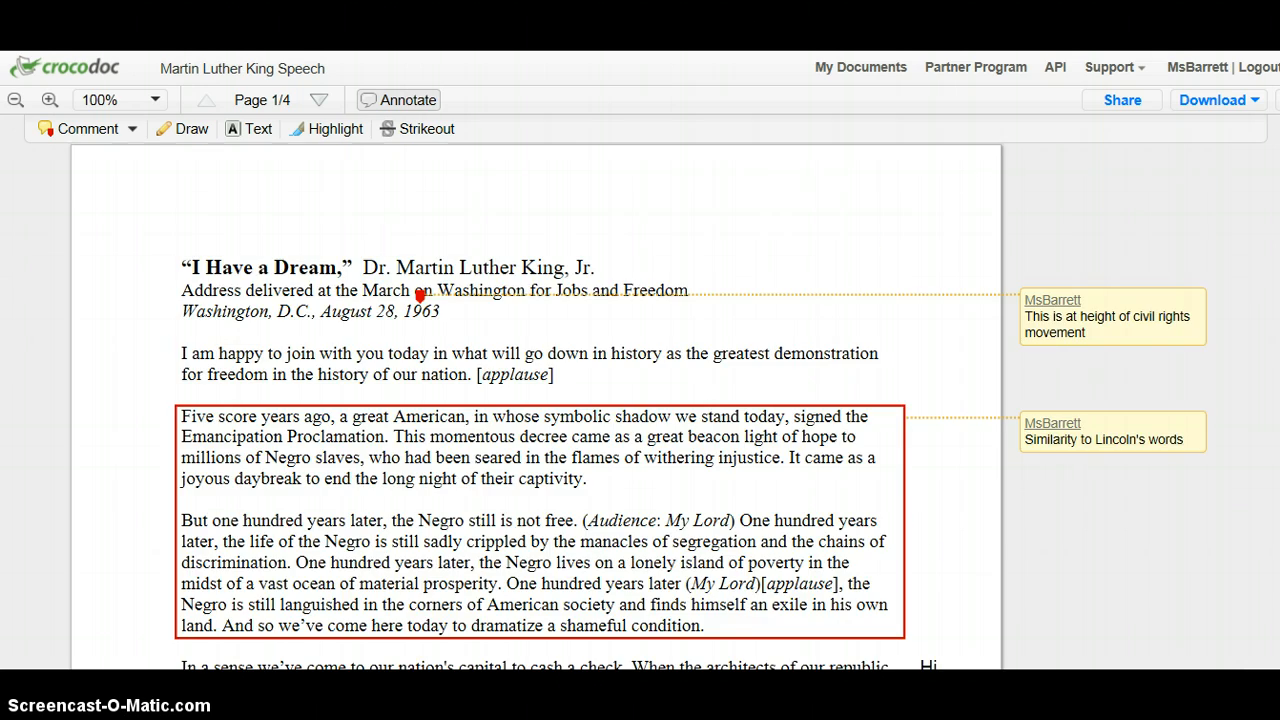
scroll(420, 296, "down", 12)
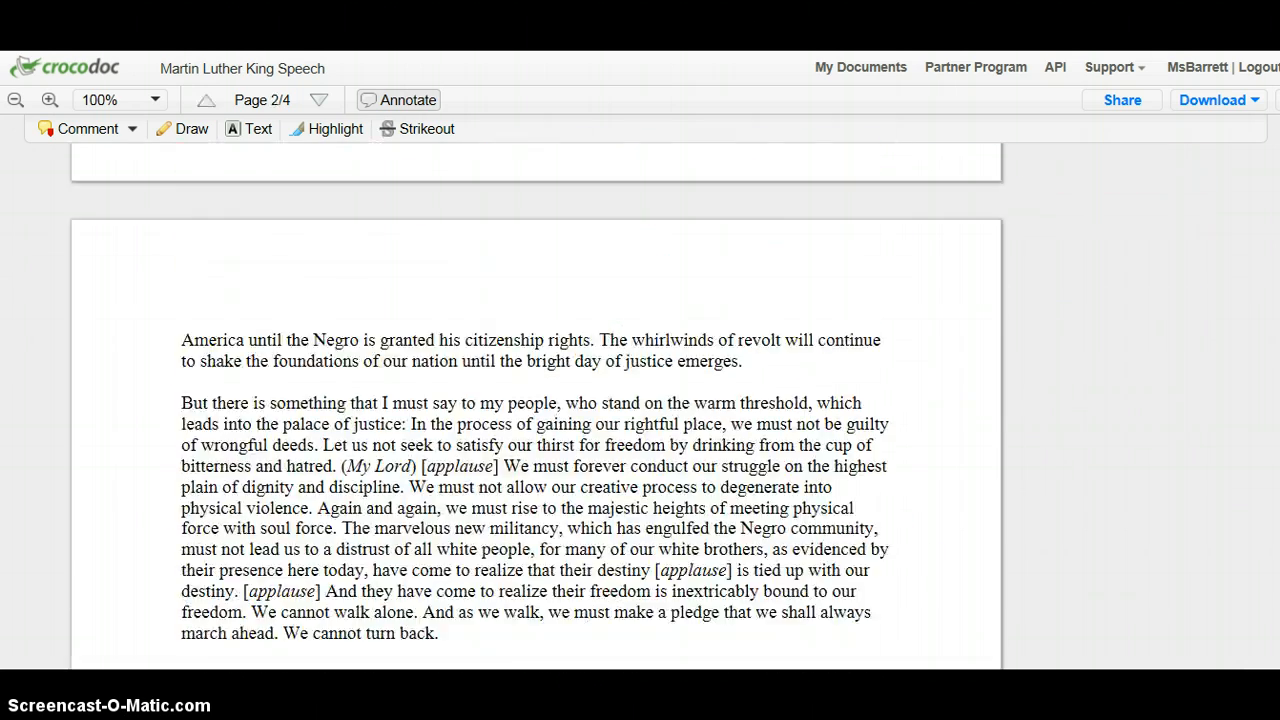
scroll(535, 400, "down", 10)
scroll(535, 400, "up", 10)
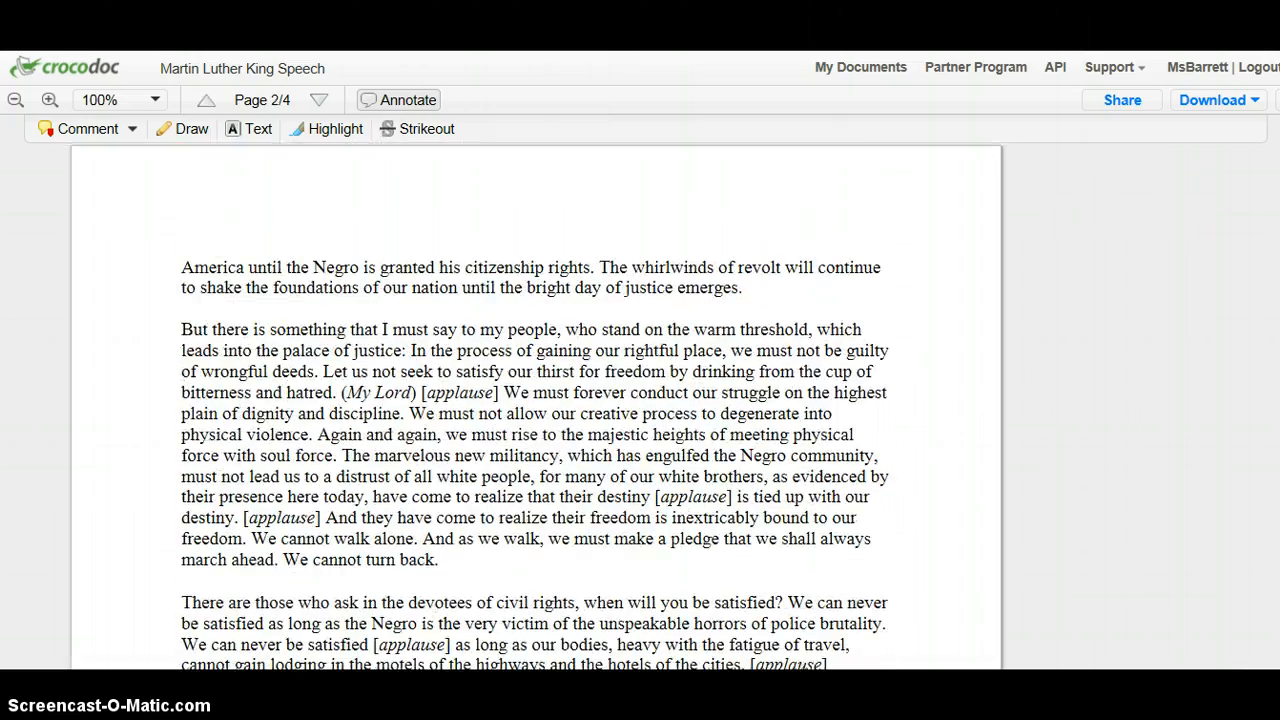
scroll(535, 400, "down", 15)
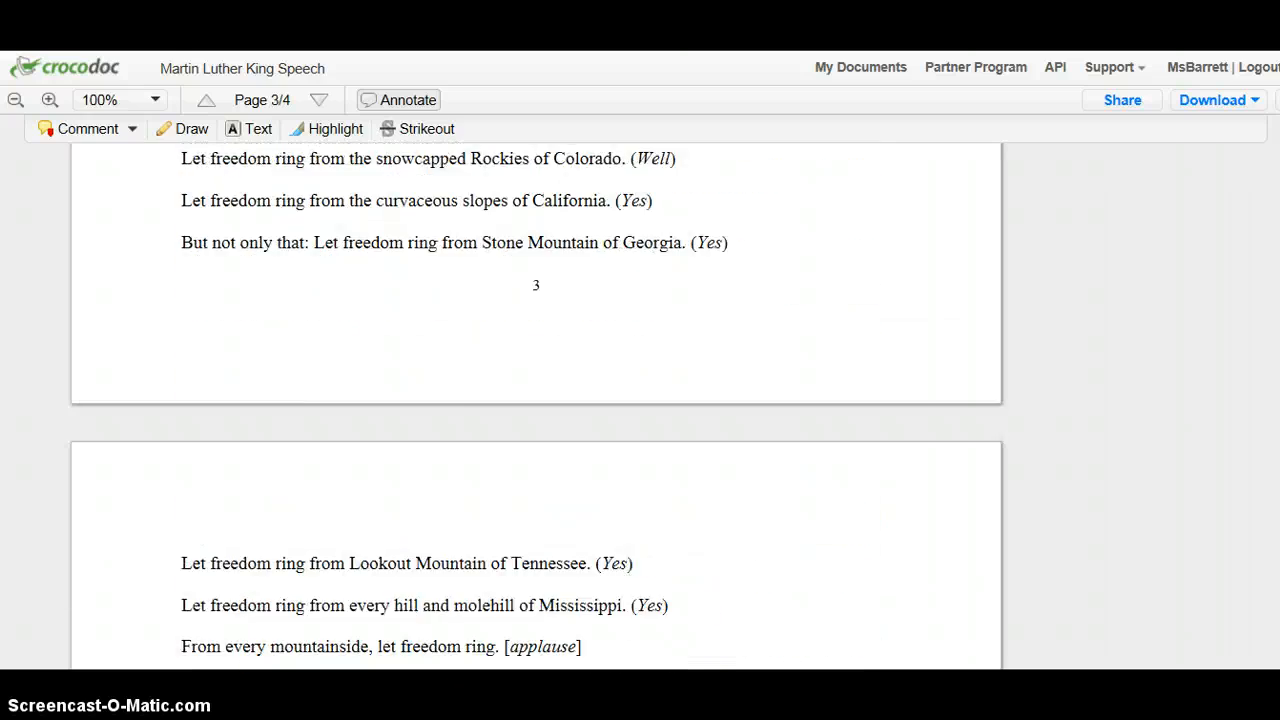
left_click_drag(1277, 534, 1278, 244)
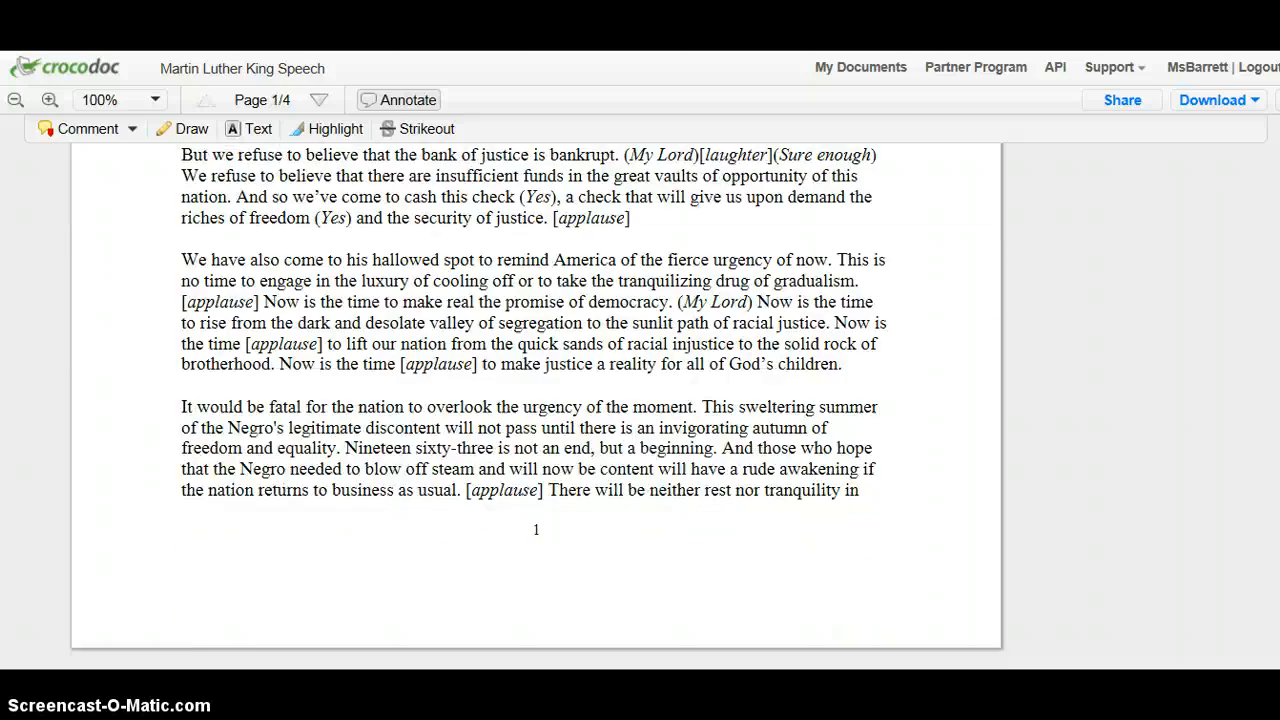
scroll(1192, 262, "up", 8)
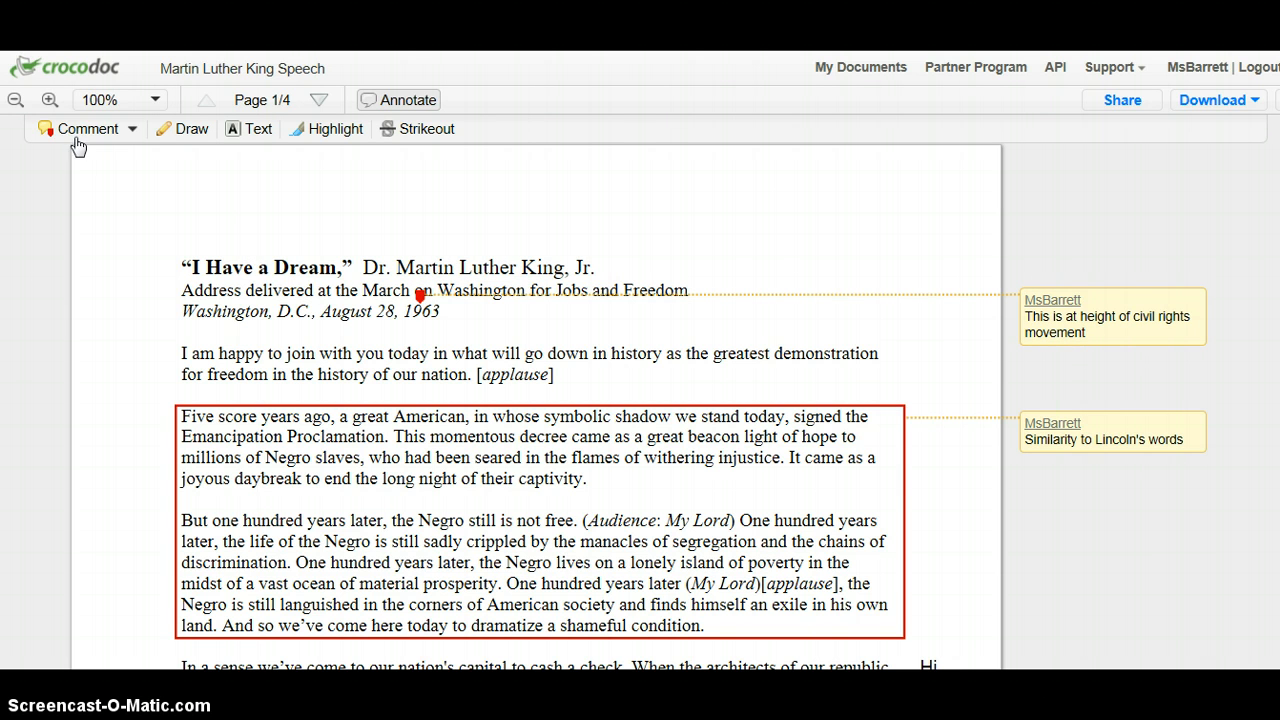
Switch the comment type to Area Comment and examine the existing point and area comments on page 1.
left_click(130, 131)
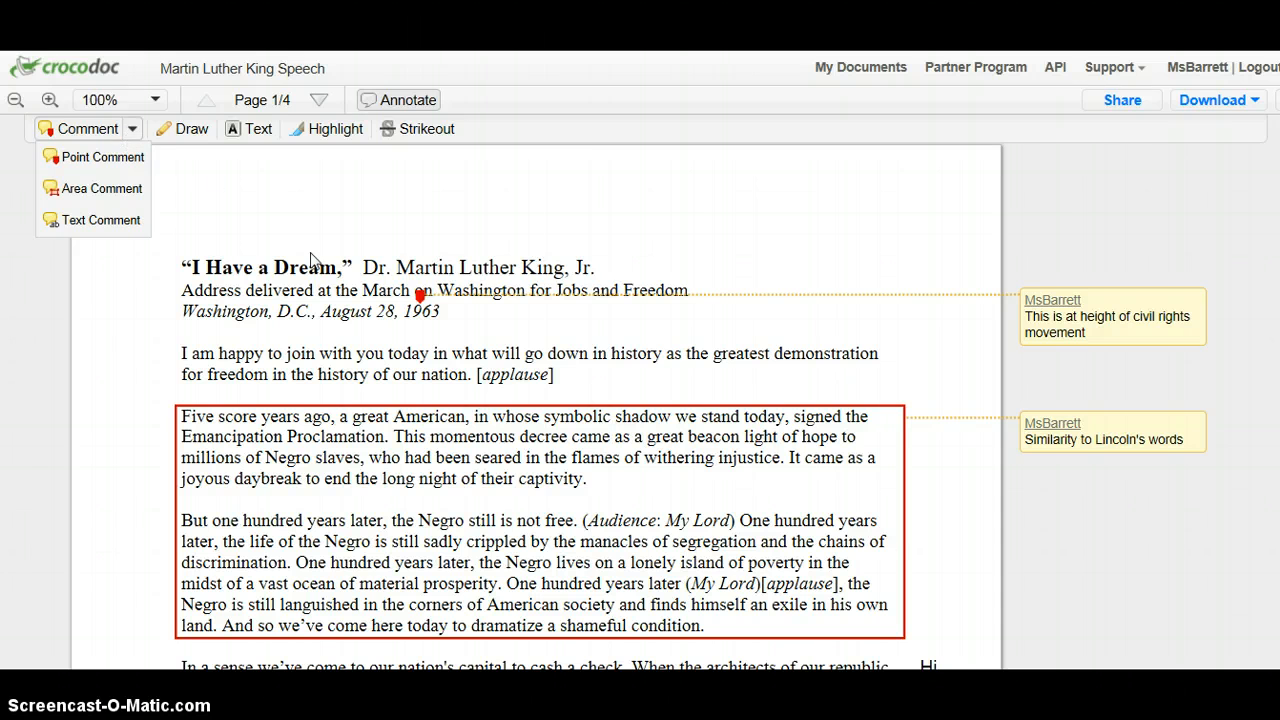
mouse_move(422, 302)
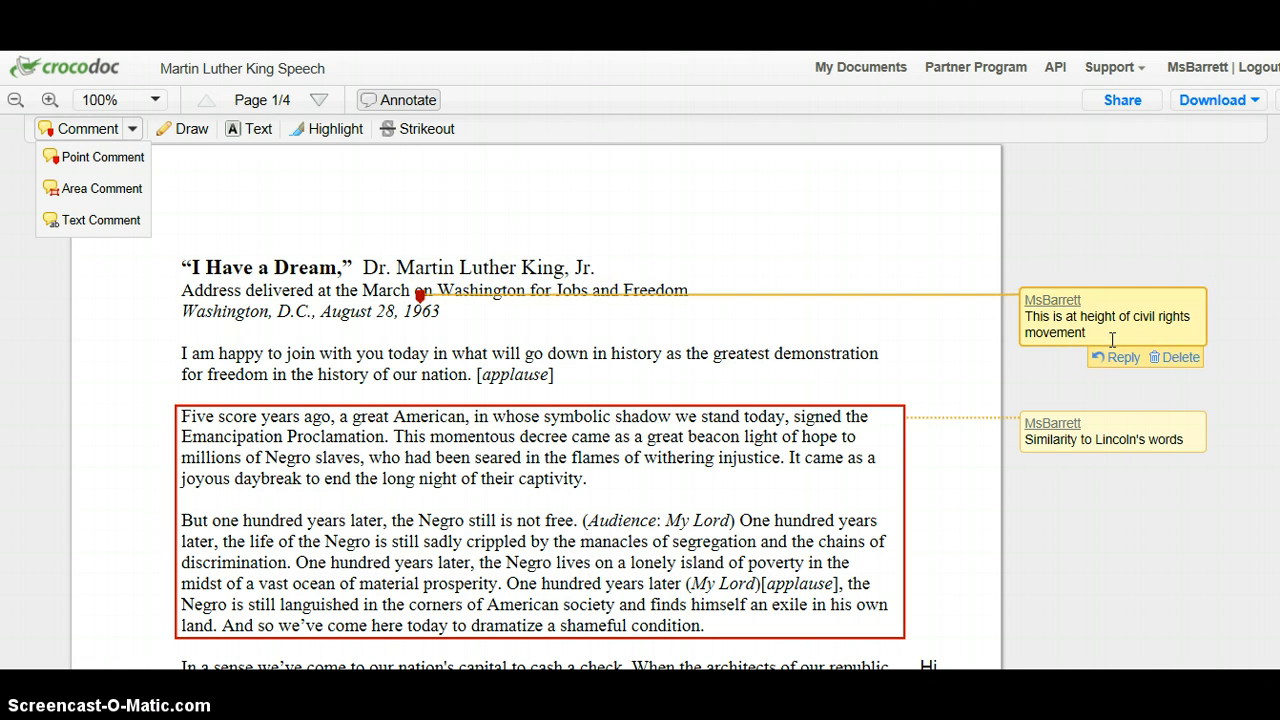
left_click(111, 194)
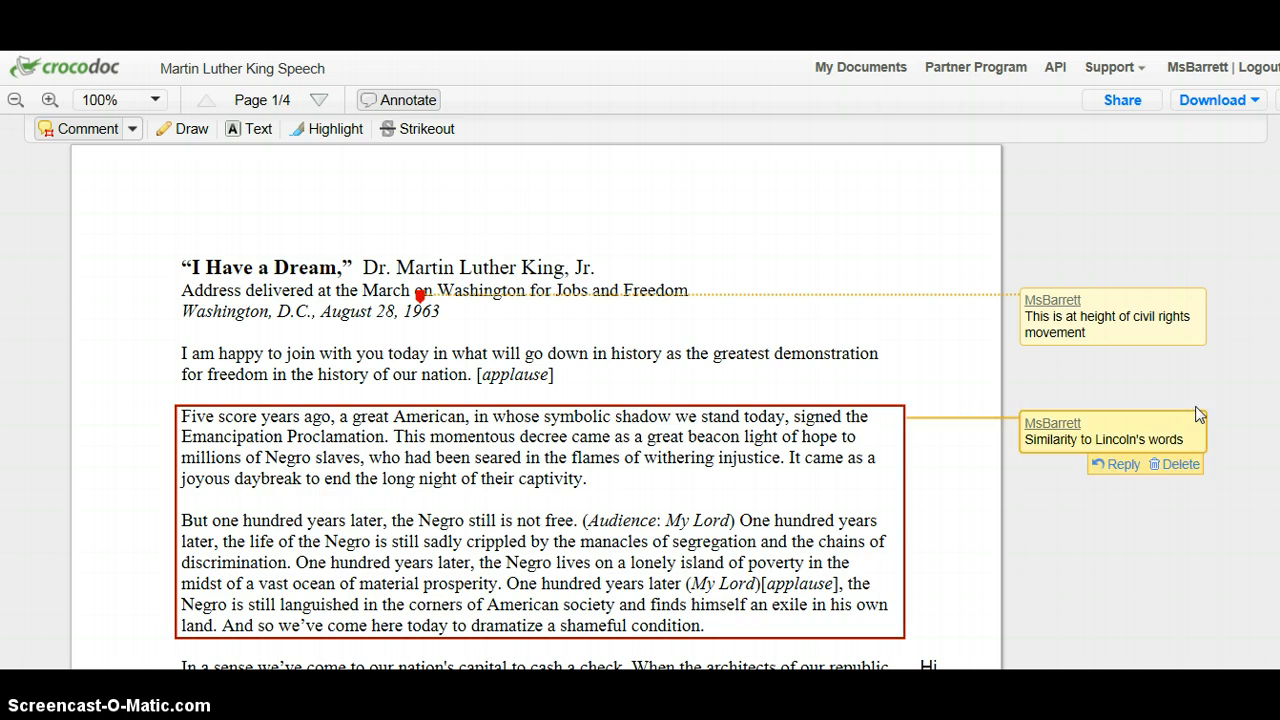
scroll(1272, 200, "down", 1)
scroll(1272, 200, "down", 3)
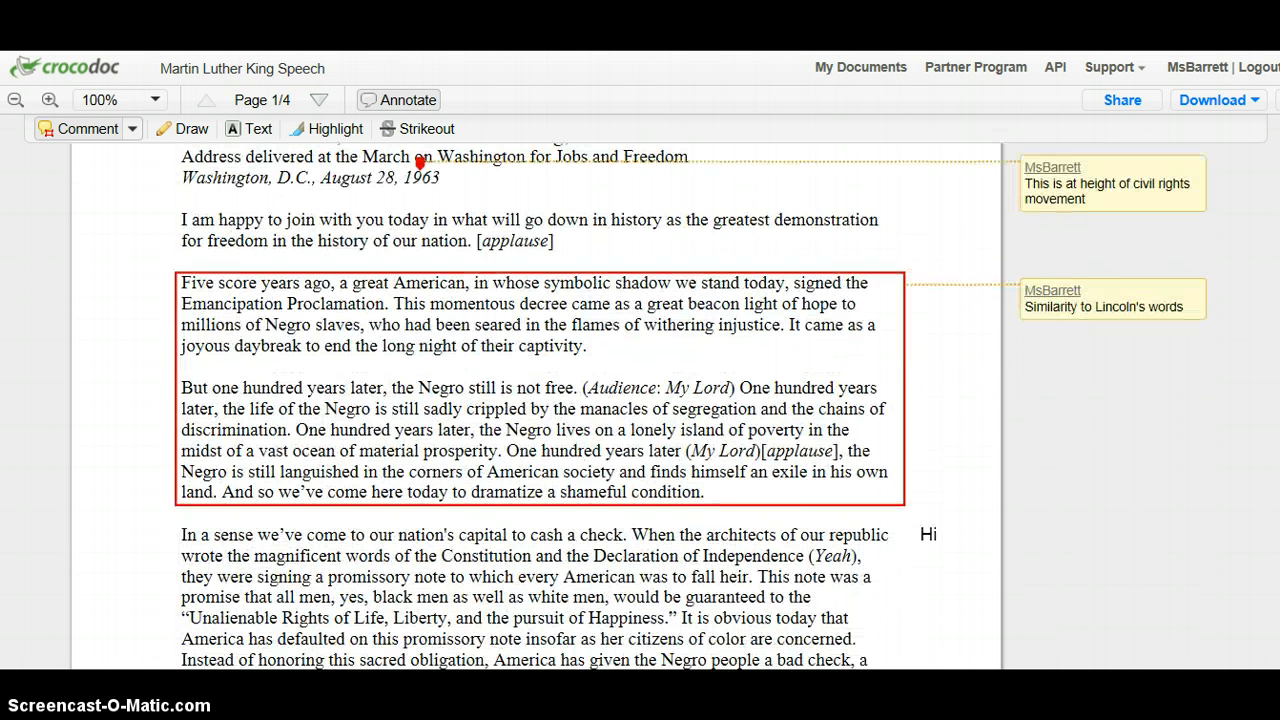
Attach a Text Comment to the sentence "But we refuse to believe that the bank of justice is bankrupt.".
mouse_move(1100, 298)
left_click(132, 130)
left_click(110, 222)
scroll(540, 400, "down", 3)
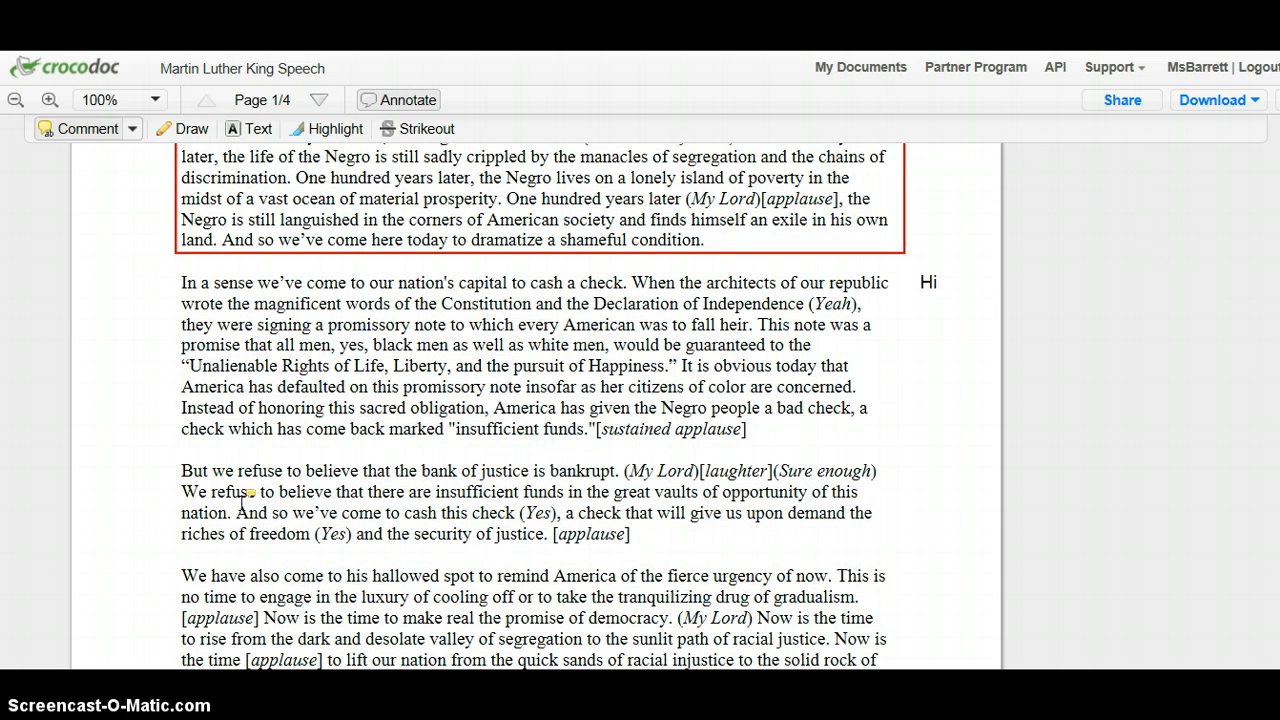
left_click_drag(178, 470, 620, 475)
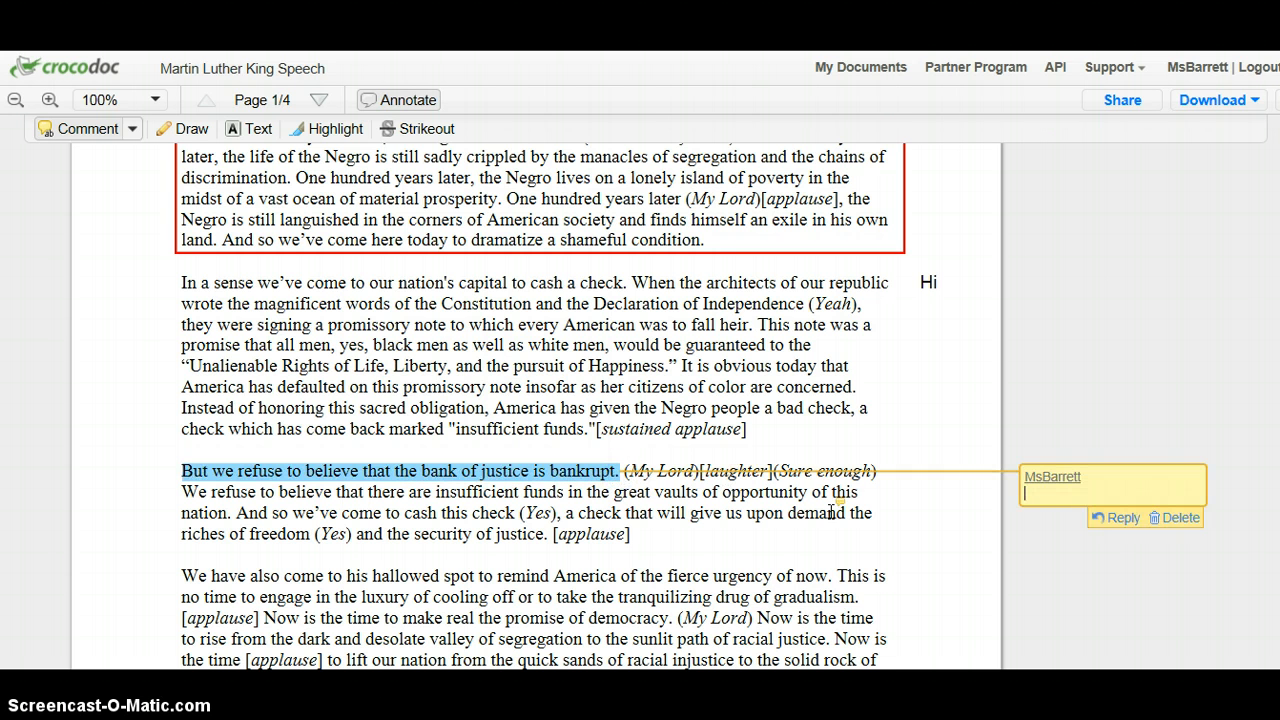
left_click(310, 132)
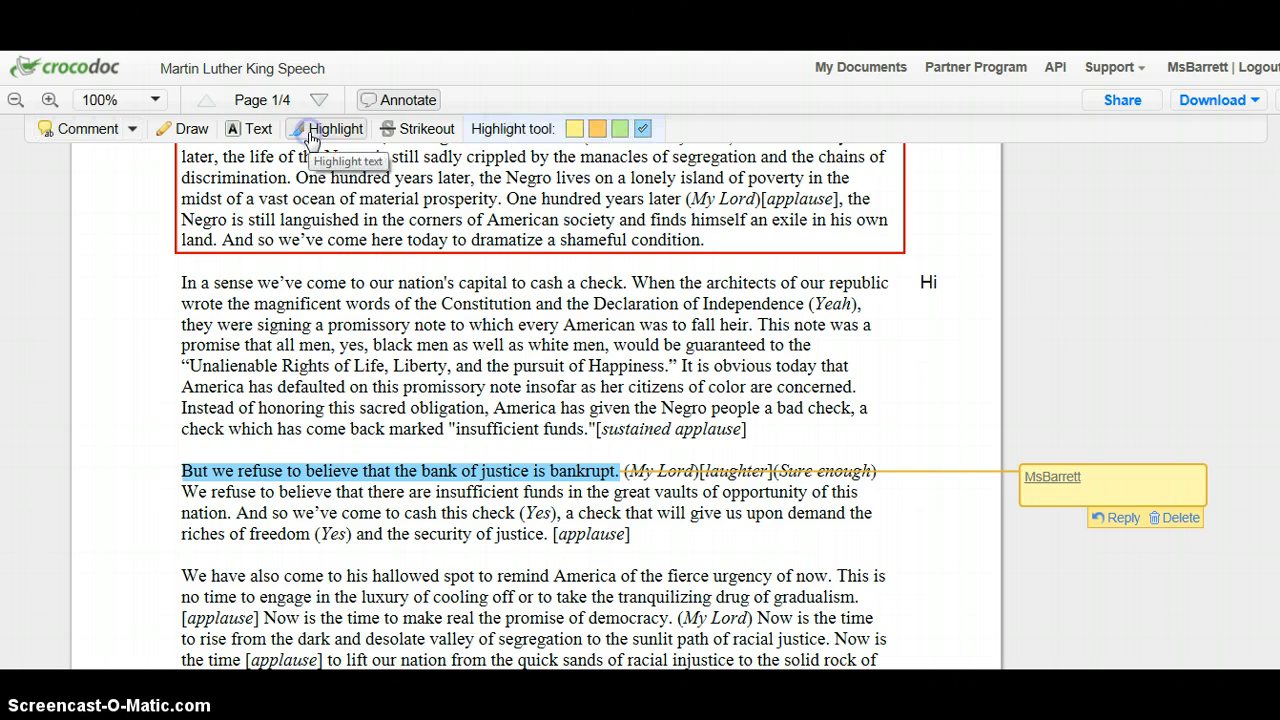
left_click(310, 135)
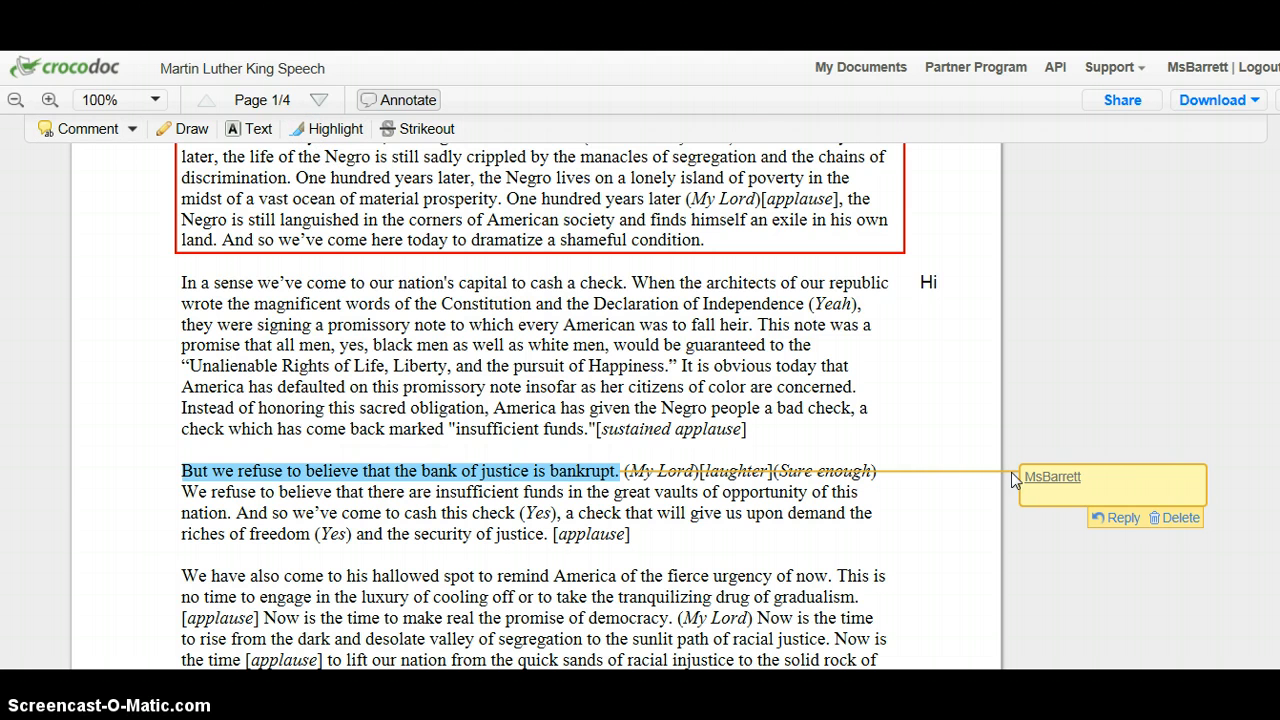
Enter "Use of language" as the comment on the "bank of justice is bankrupt" sentence.
left_click(1124, 477)
type("Use of Inaguara")
key("BackSpace")
key("BackSpace")
key("BackSpace")
key("BackSpace")
key("BackSpace")
key("BackSpace")
key("BackSpace")
type("anguage")
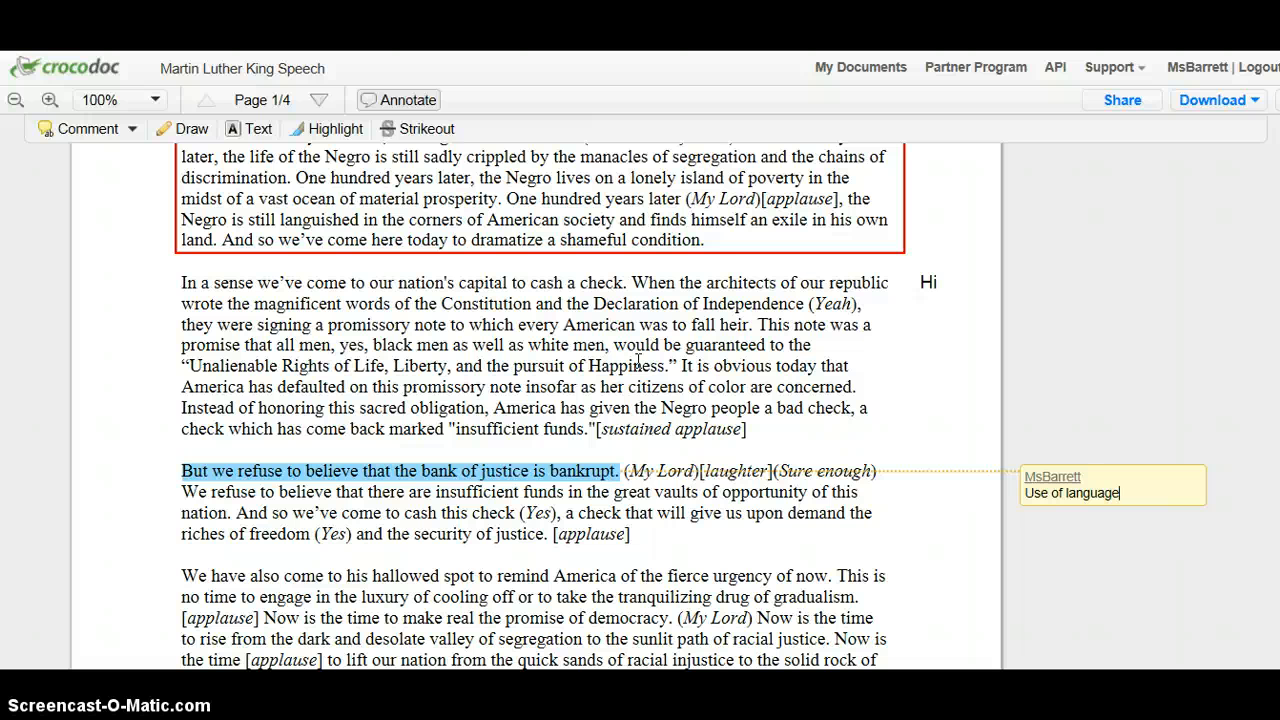
Delete the "Hi" text annotation in the margin beside the paragraph beginning "In a sense we've come".
left_click(930, 283)
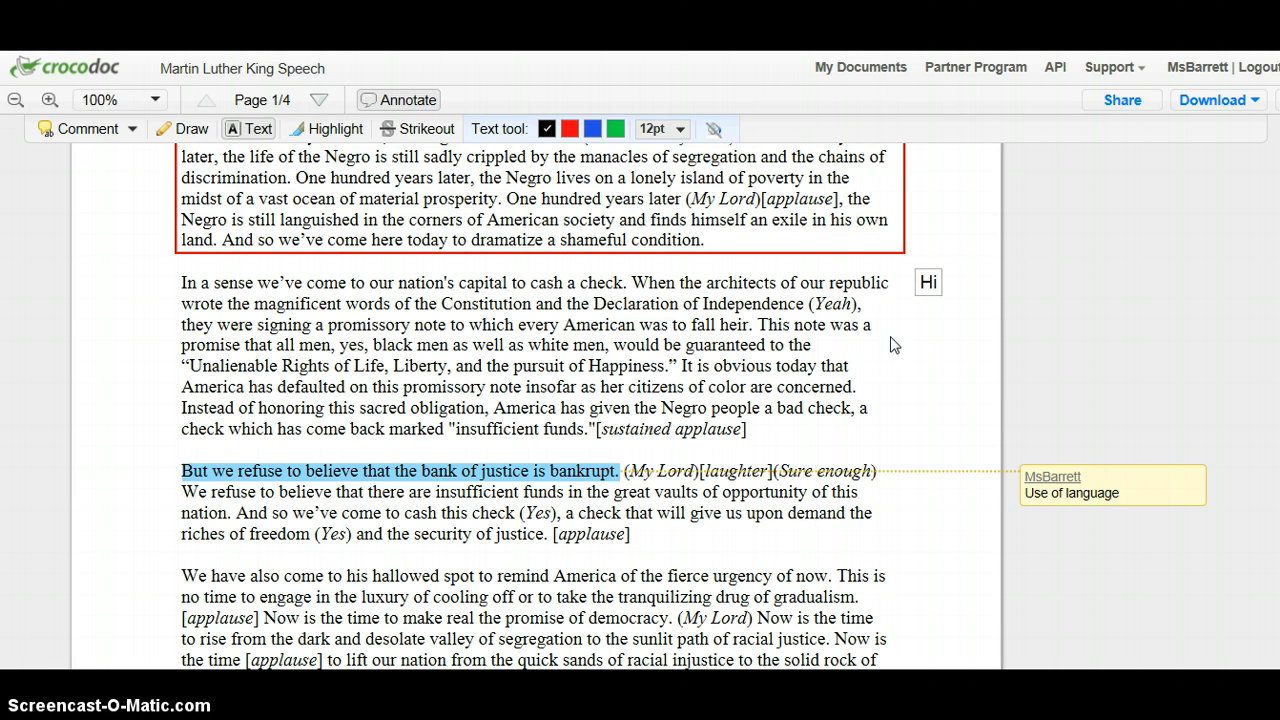
left_click(928, 285)
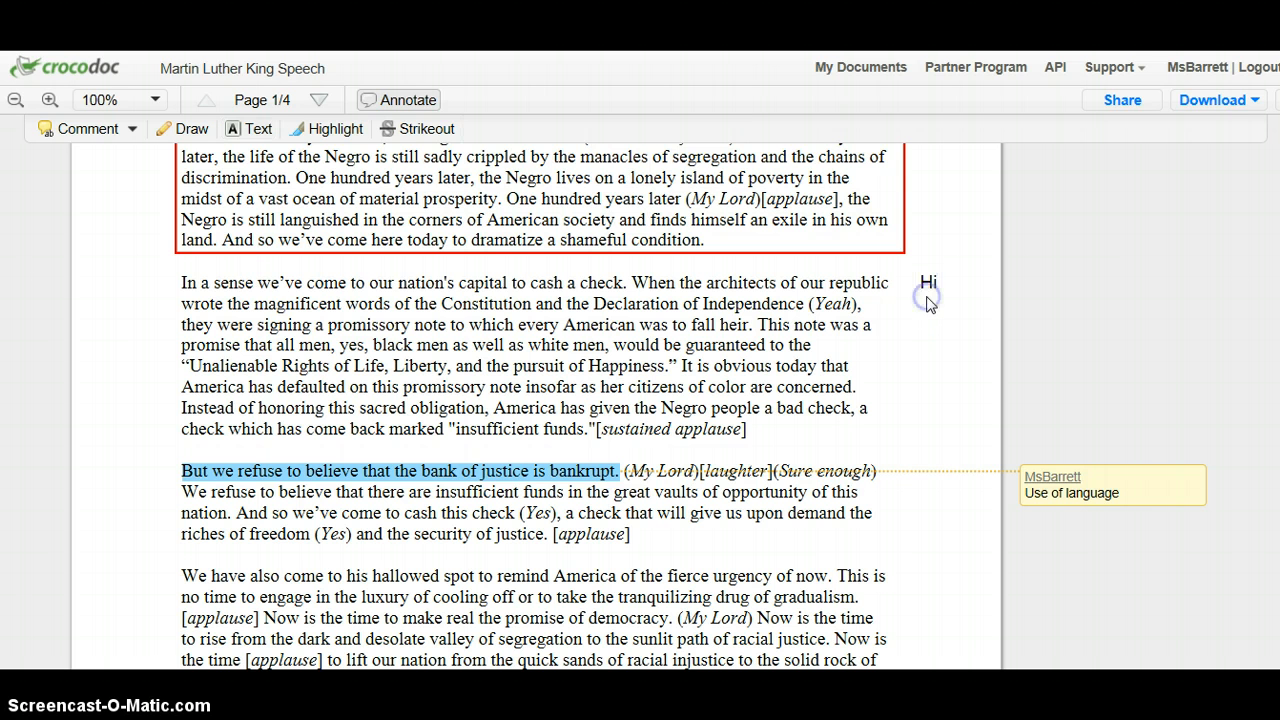
left_click(926, 284)
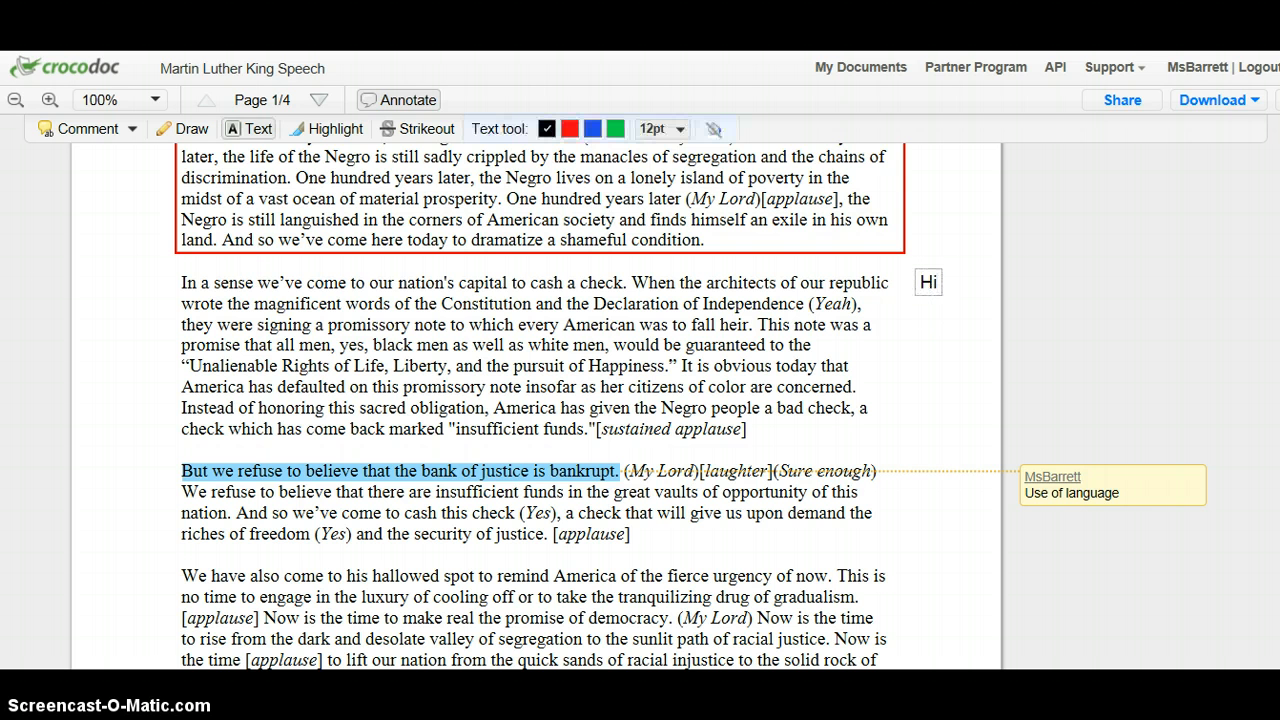
key("BackSpace")
key("BackSpace")
left_click(968, 358)
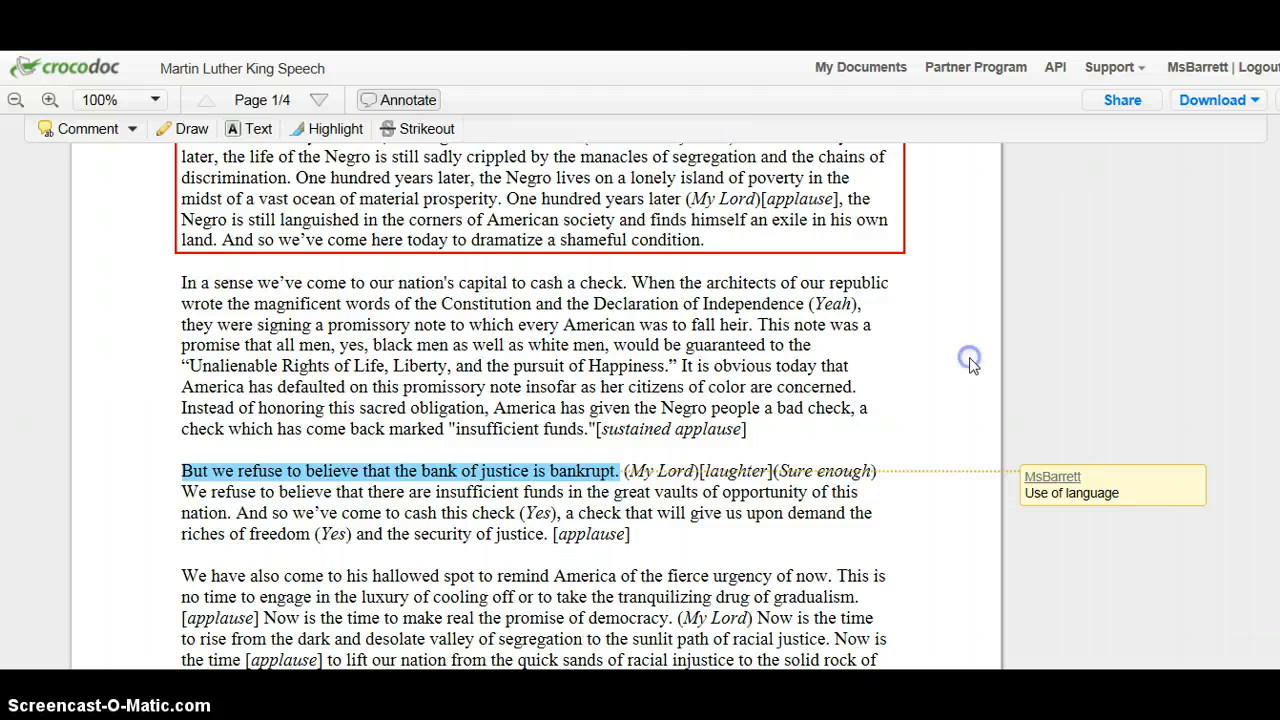
Add the text annotation "Small note" in the margin beside the paragraph beginning "In a sense we've come".
left_click(252, 129)
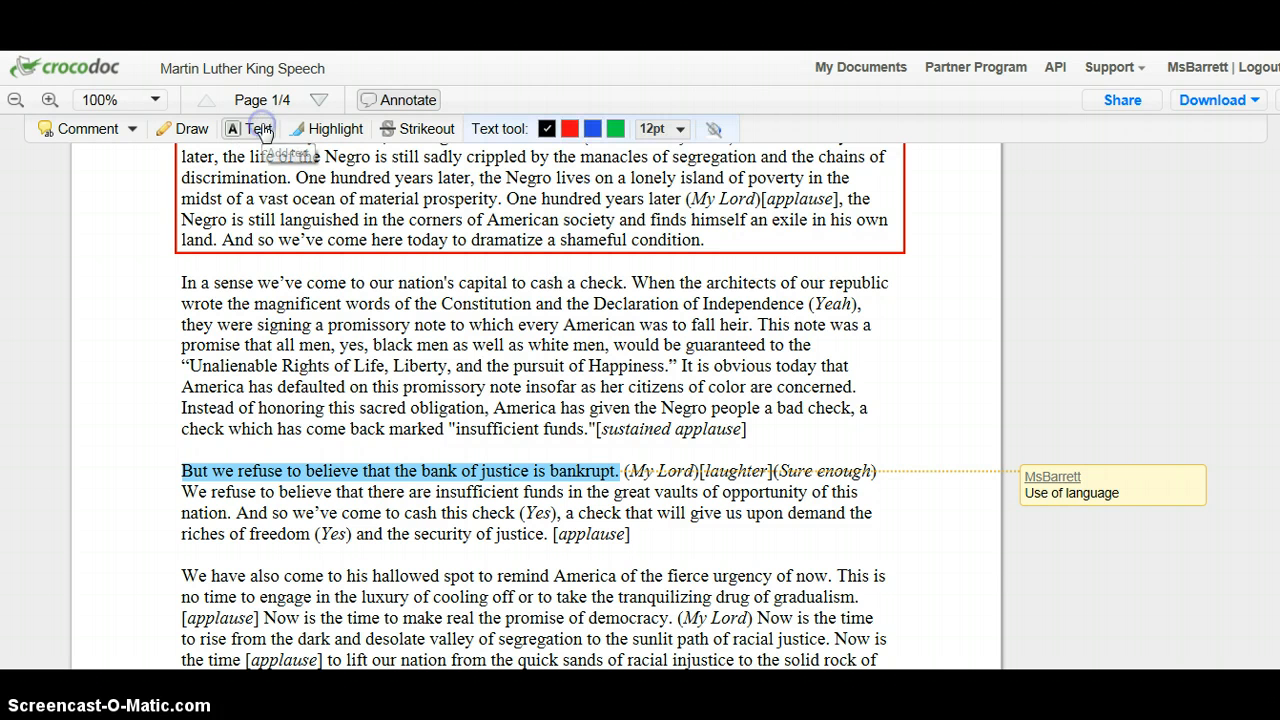
left_click(919, 284)
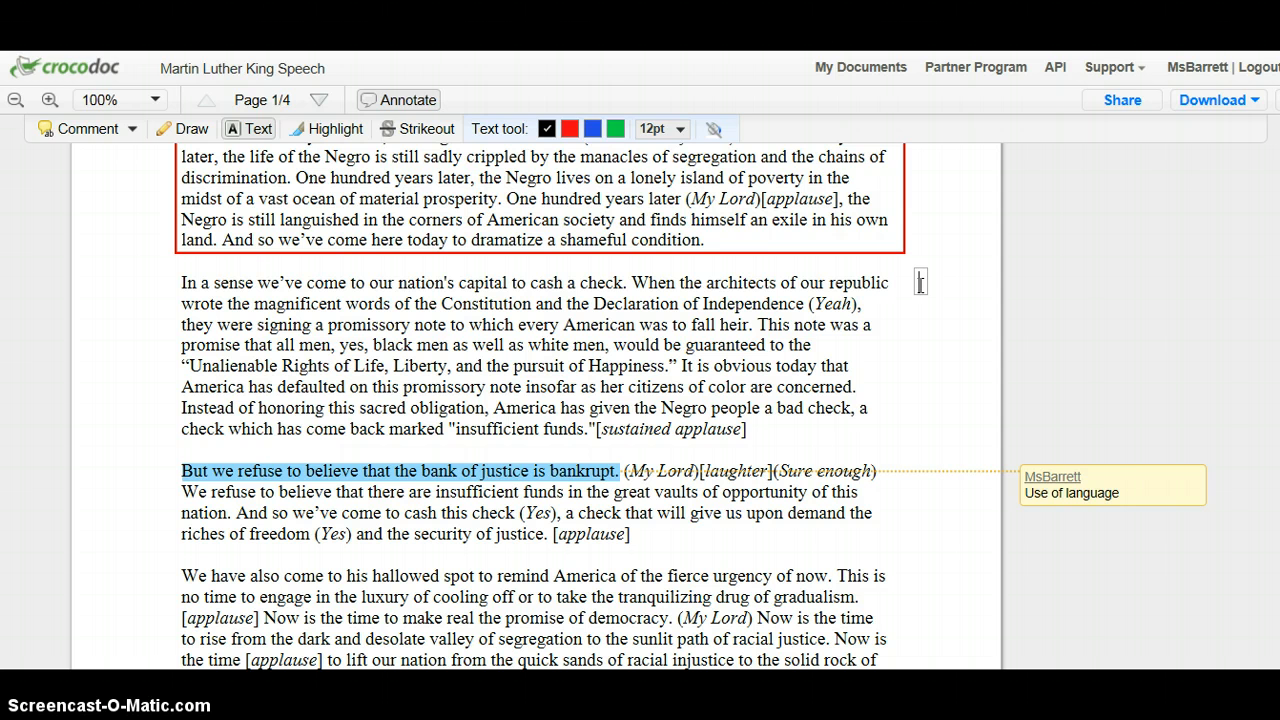
type("Small note")
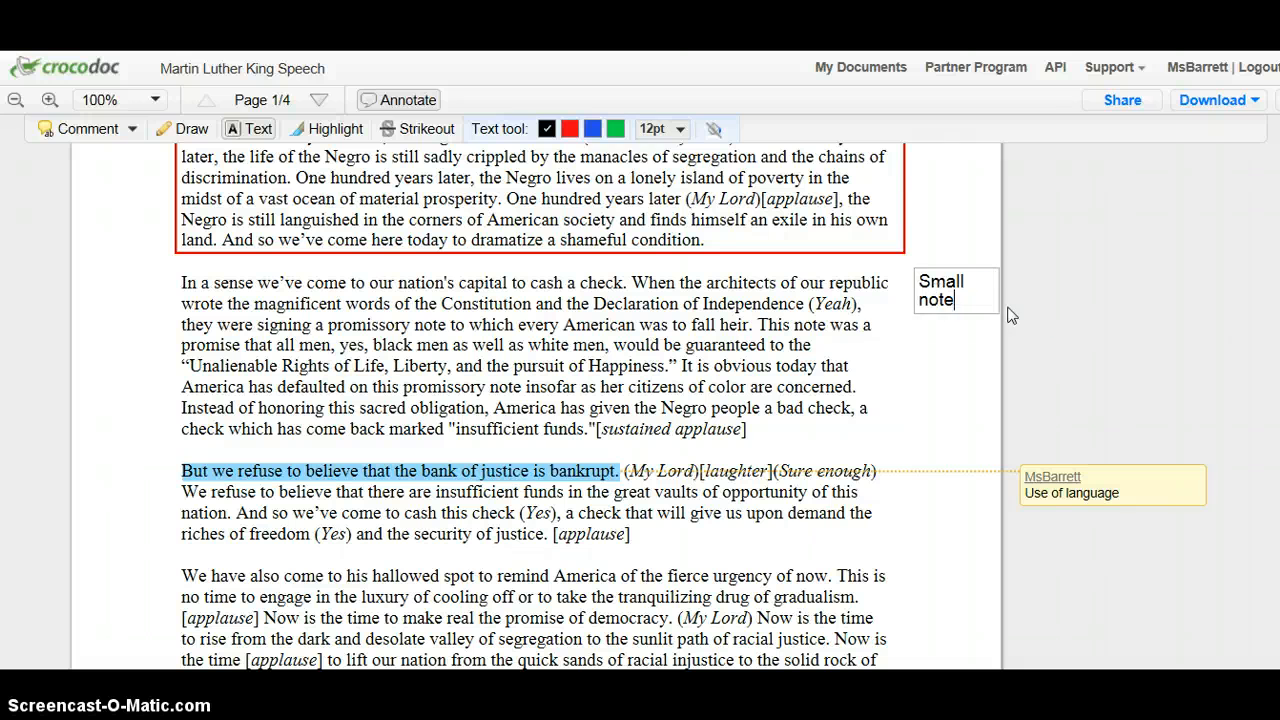
left_click(963, 362)
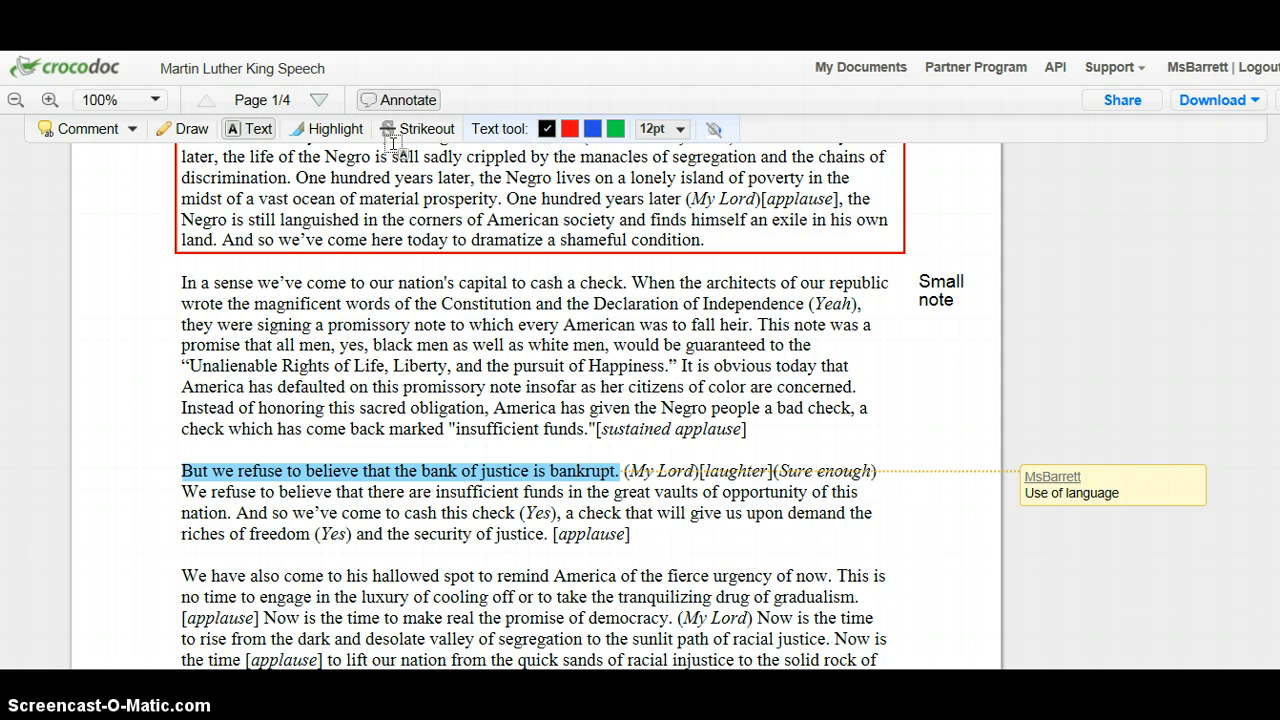
Hide the annotation tools and show them again.
left_click(397, 101)
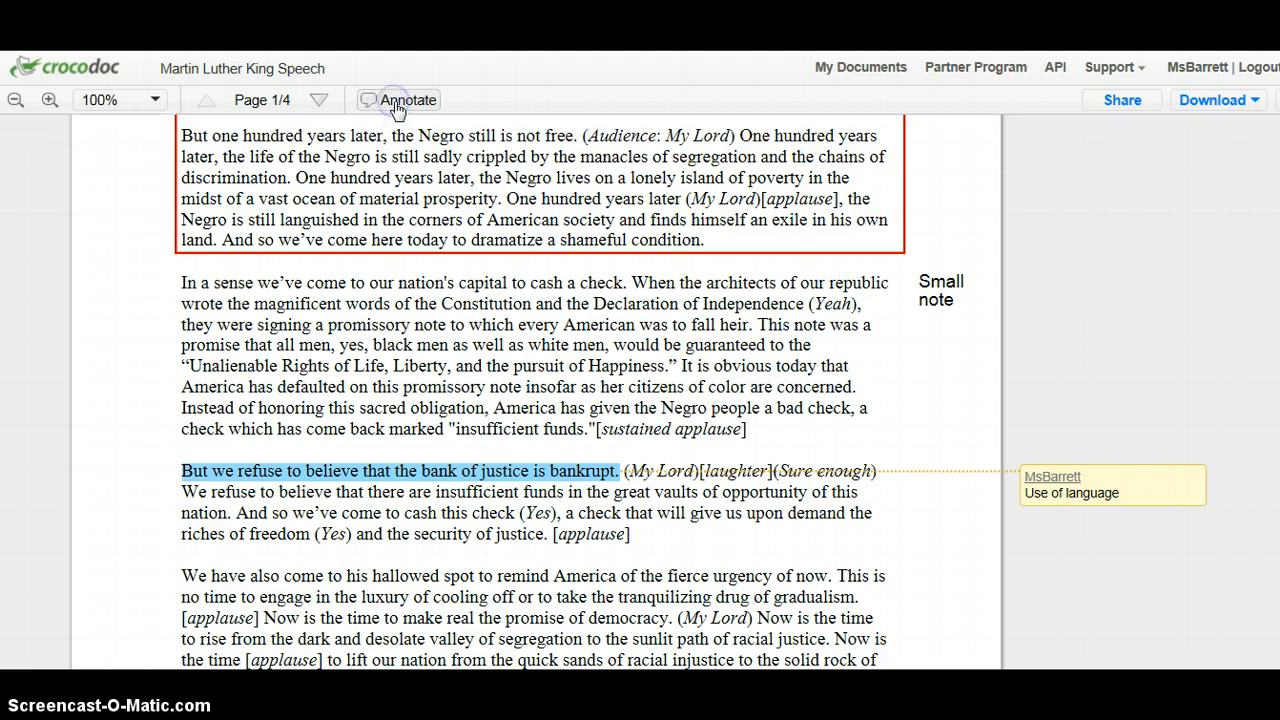
left_click(396, 103)
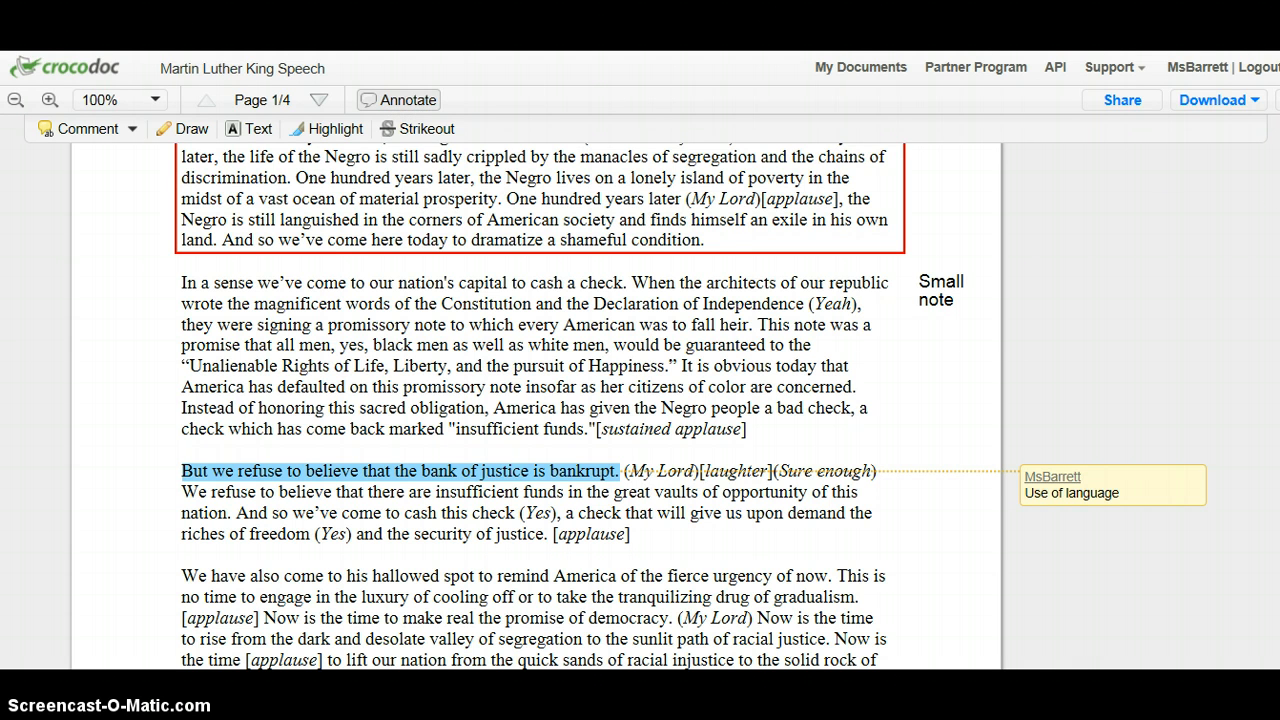
Inspect the speech's share link and its permission for others to add comments, and show the download options.
scroll(420, 295, "up", 4)
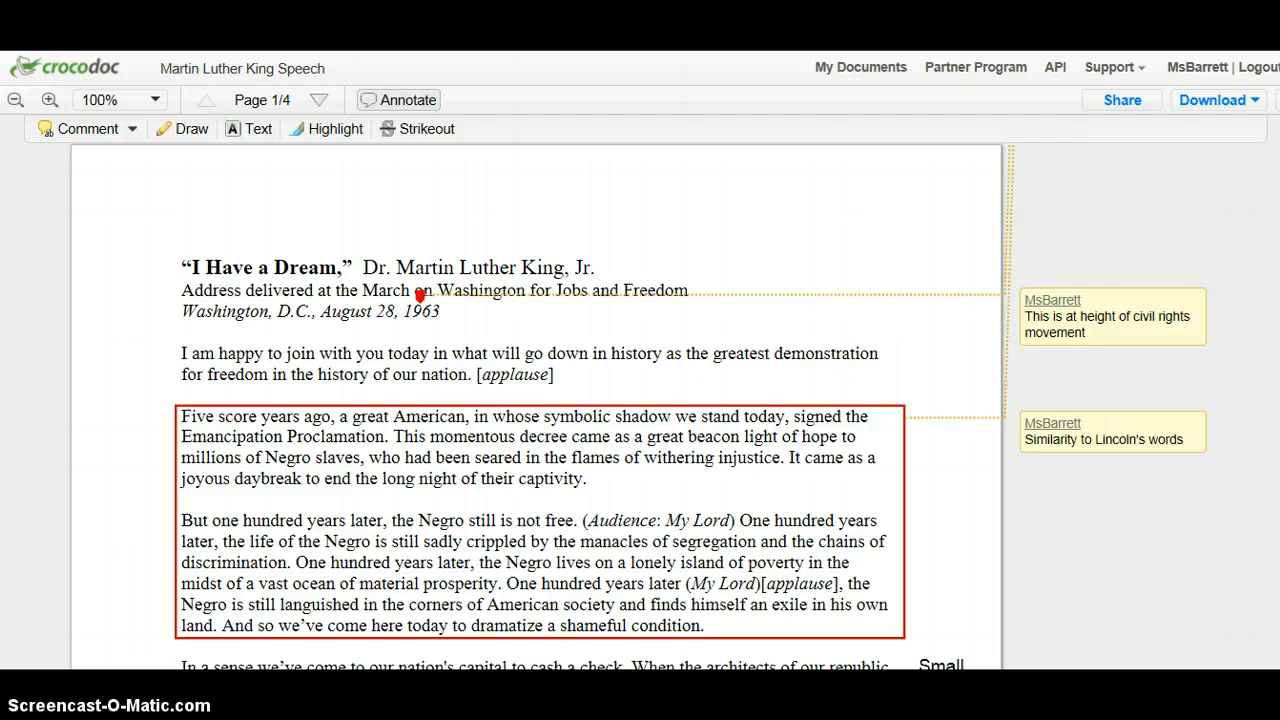
left_click(1124, 101)
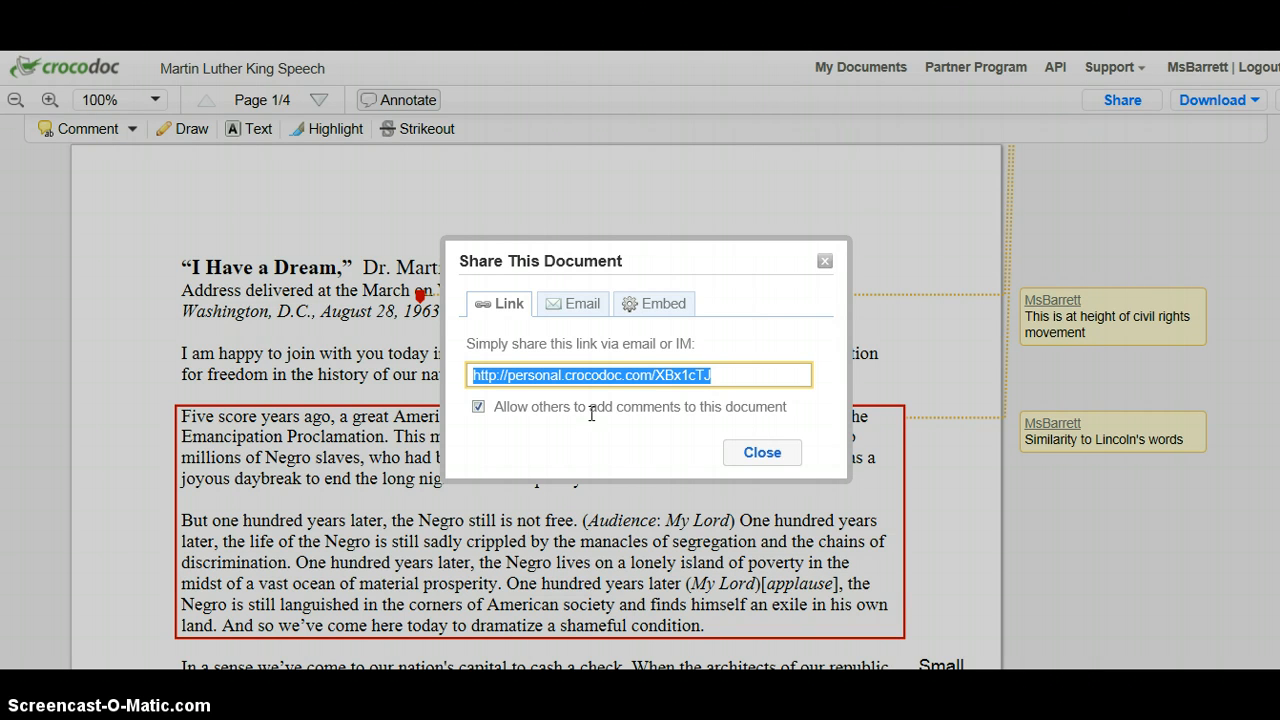
left_click(478, 407)
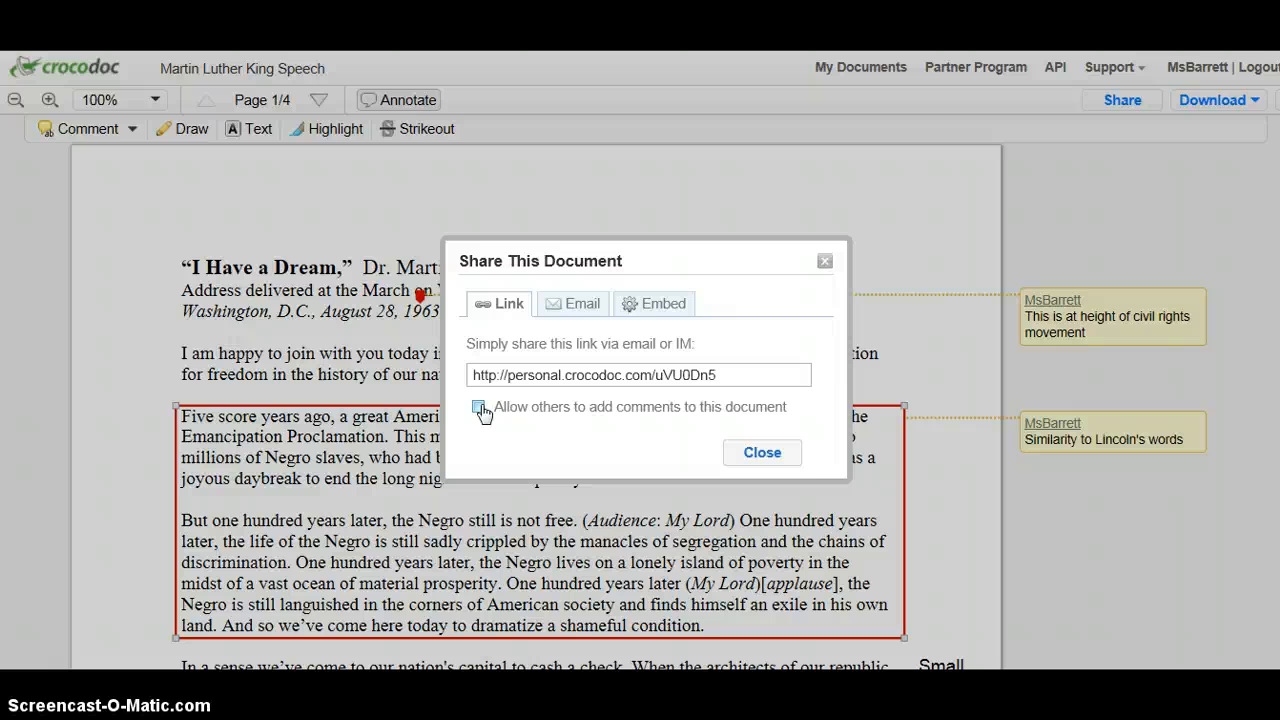
left_click(478, 407)
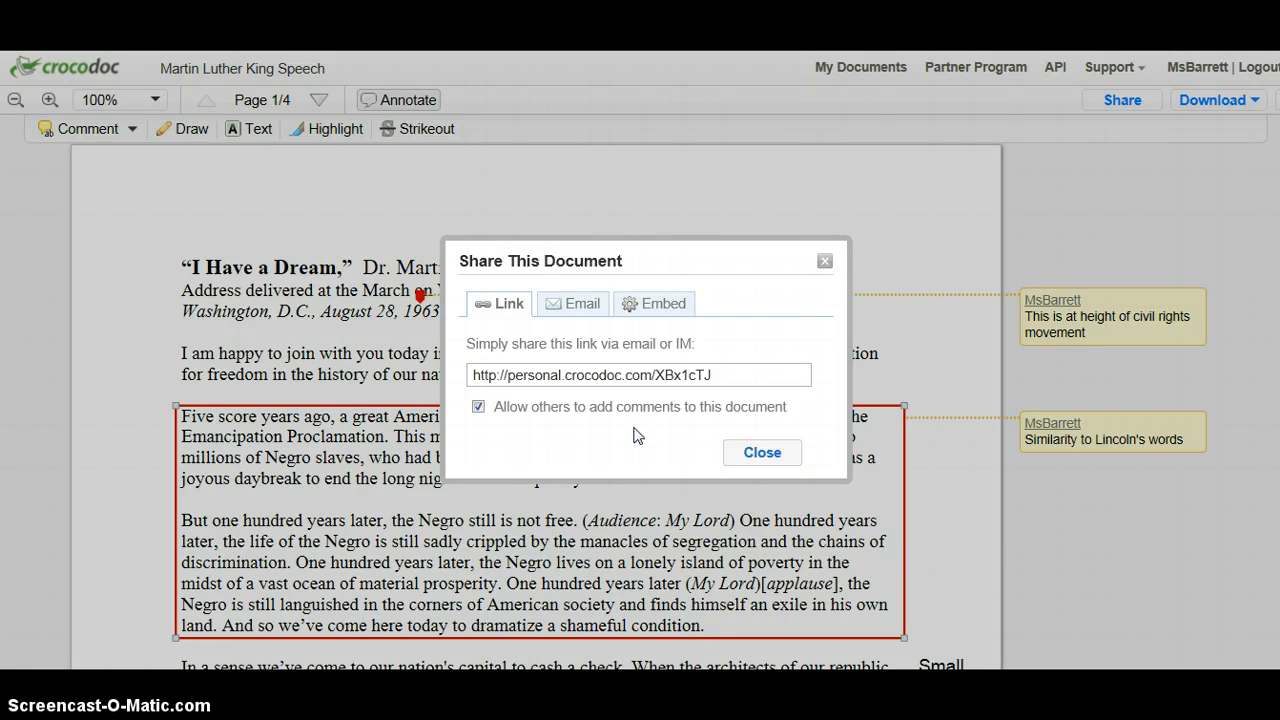
left_click(725, 375)
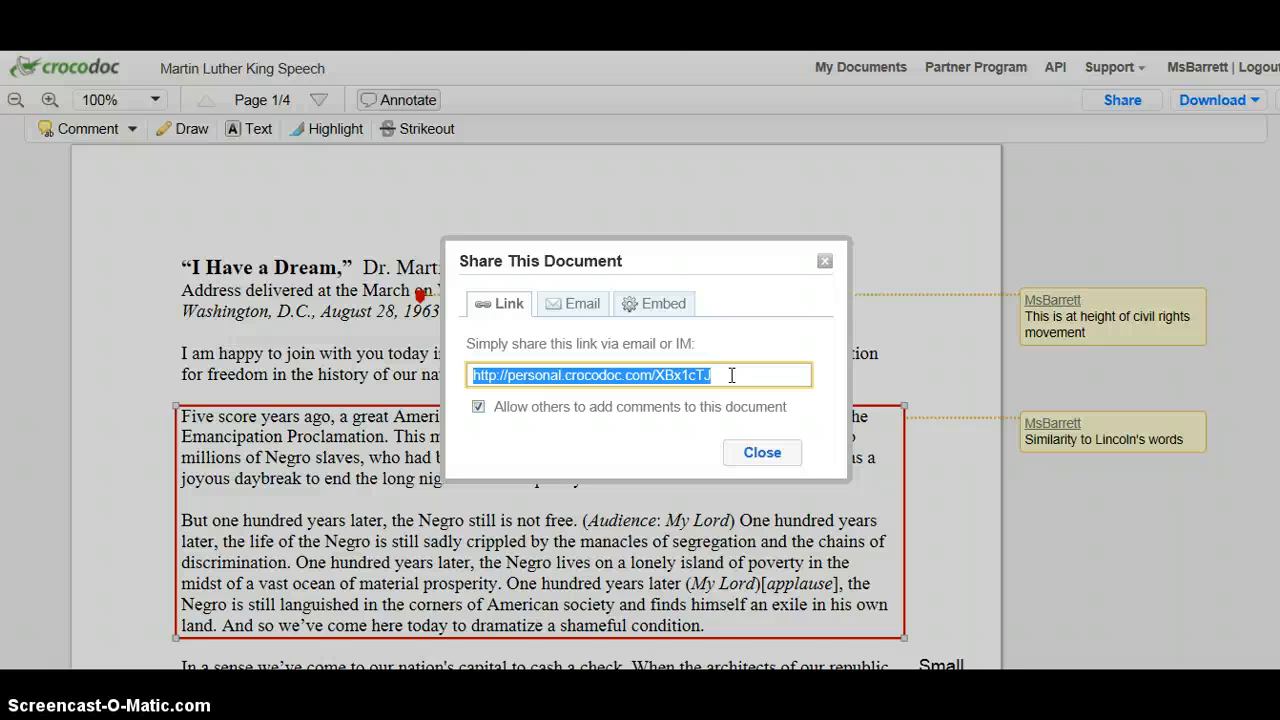
left_click(751, 456)
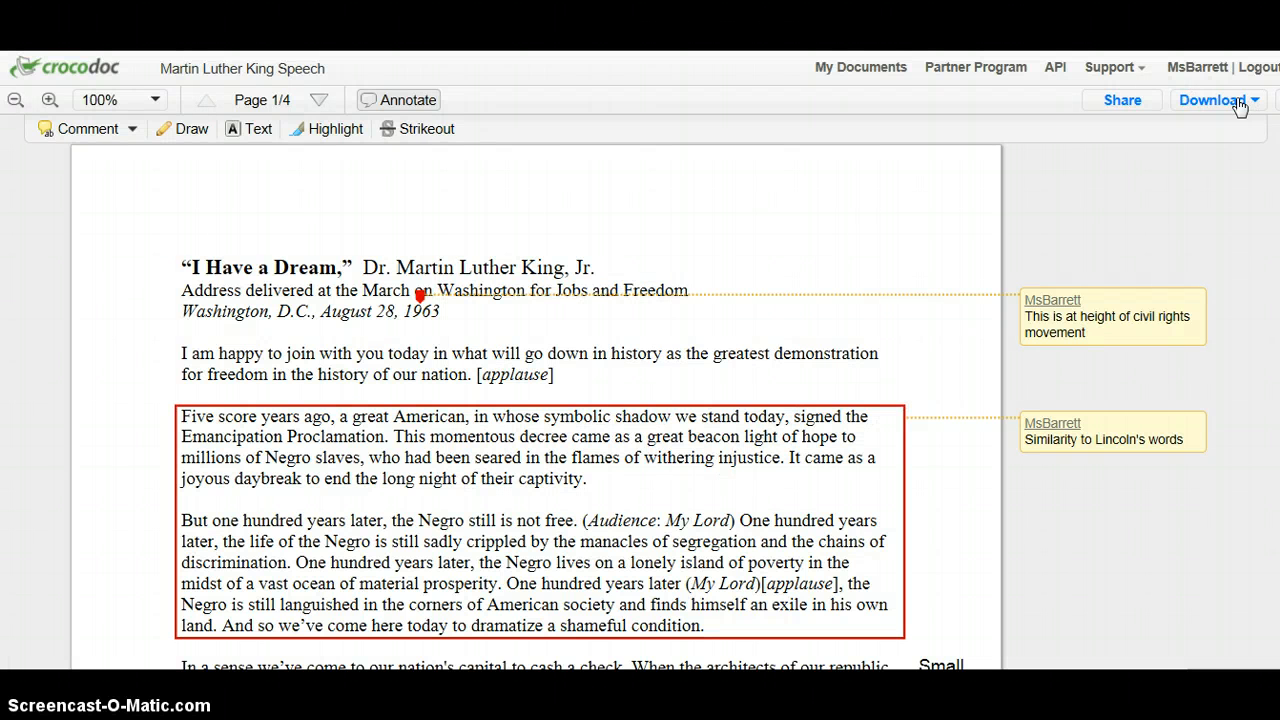
left_click(1198, 100)
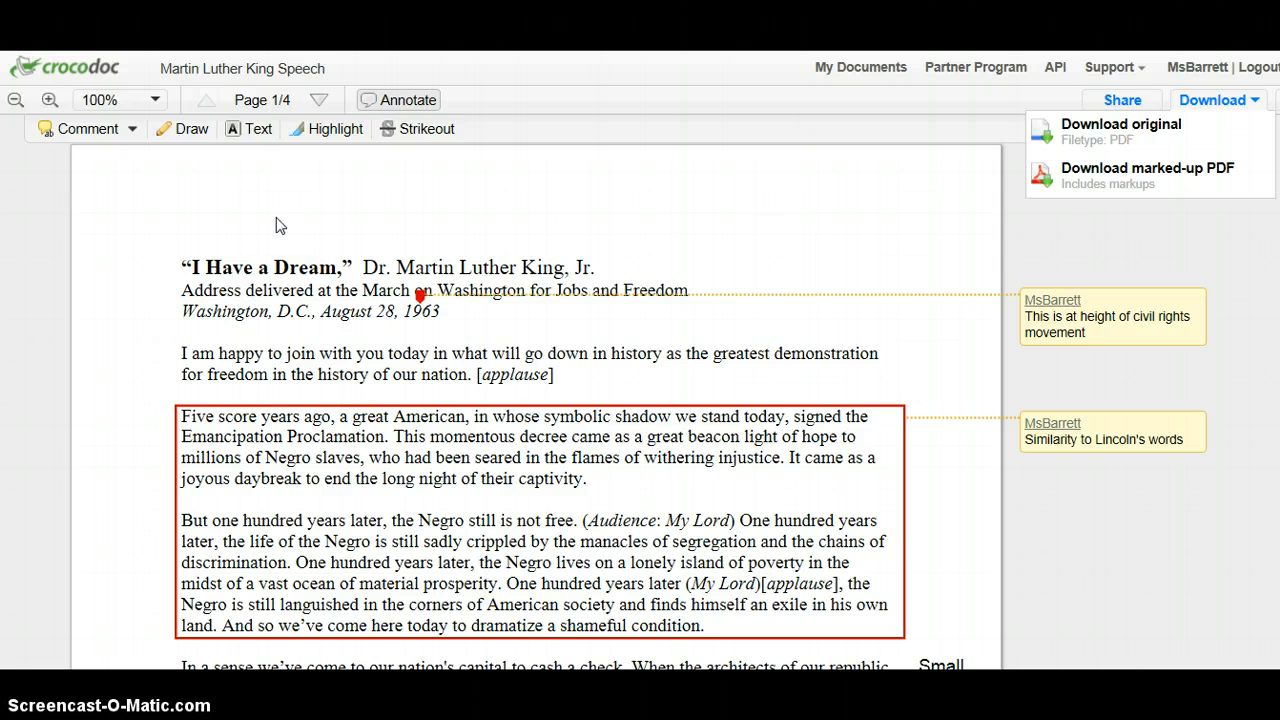
Highlight "I am happy to join with you today" in orange and part of the "lonely island of poverty" line in blue.
left_click(334, 132)
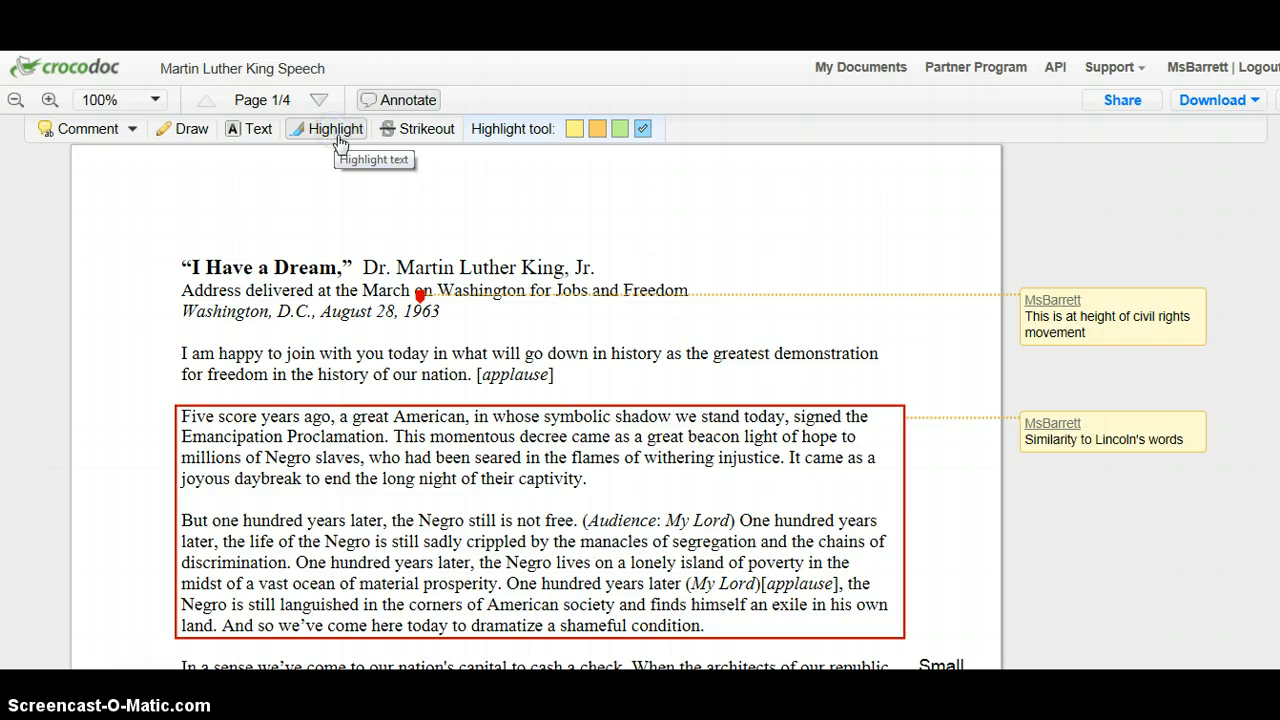
left_click(598, 130)
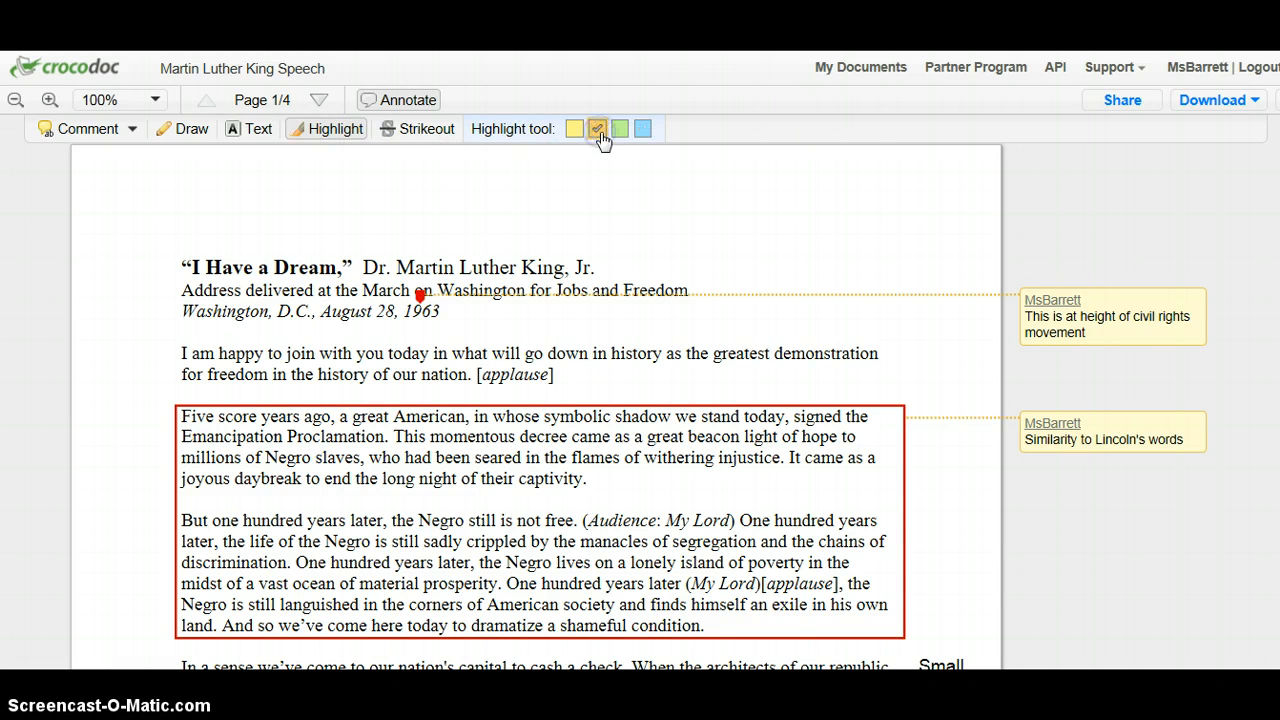
left_click_drag(183, 348, 434, 354)
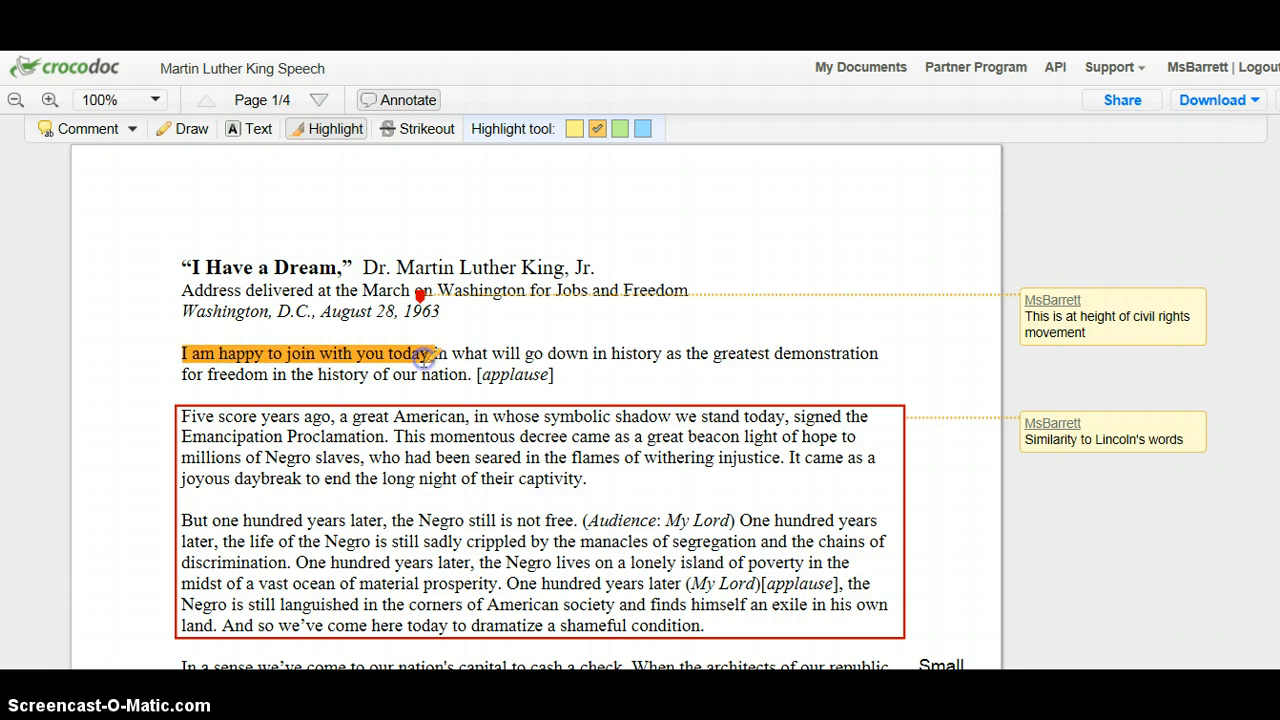
left_click(643, 128)
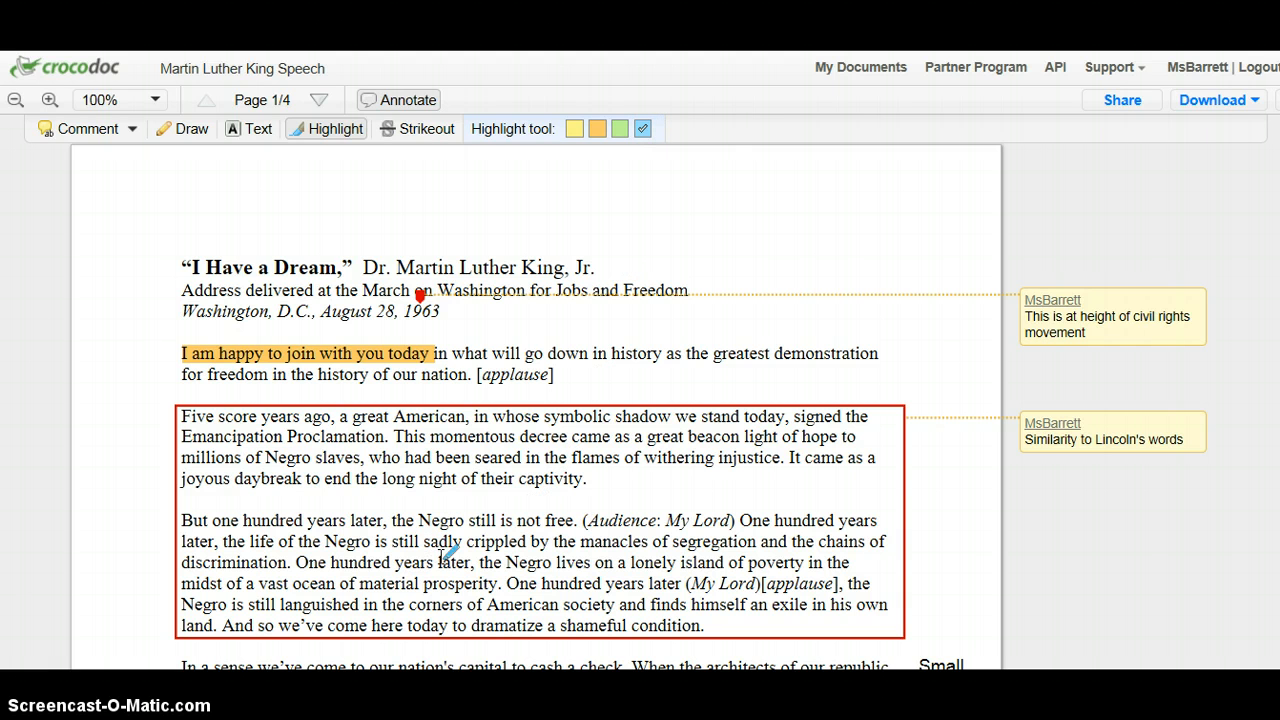
left_click_drag(481, 562, 714, 562)
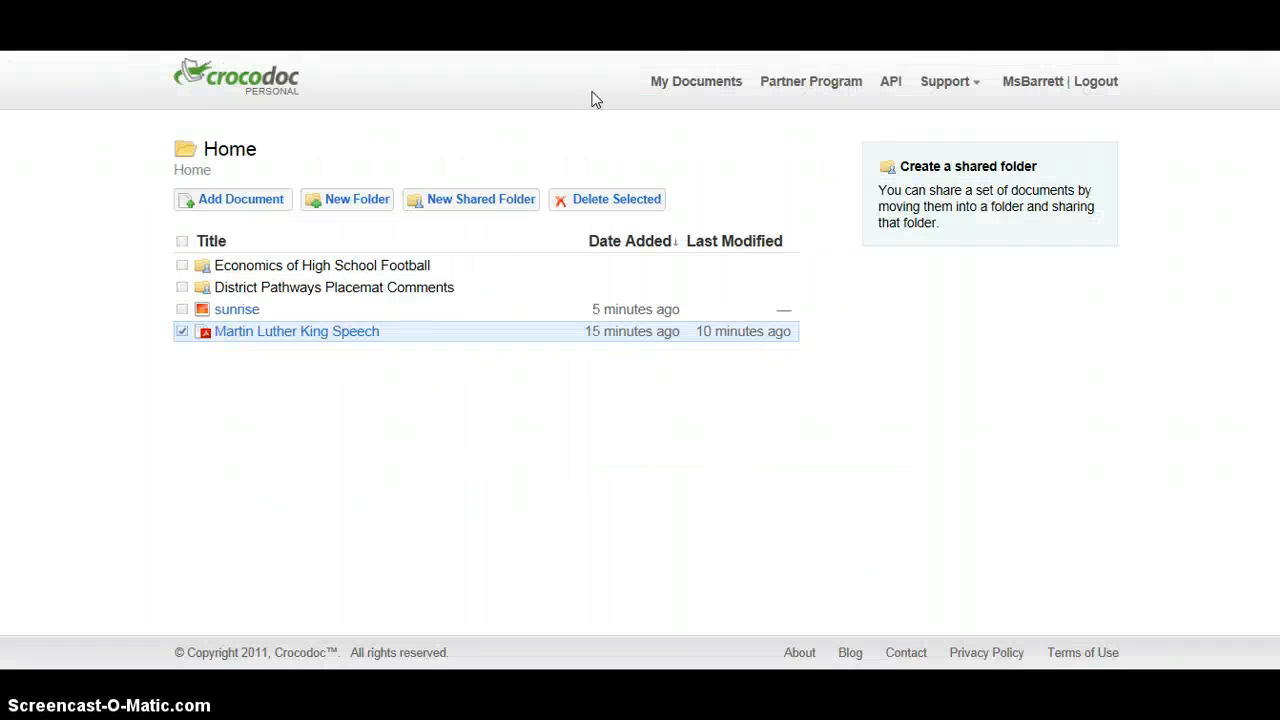
Open the sunrise image from the document list and view it down to the horizon.
left_click(244, 313)
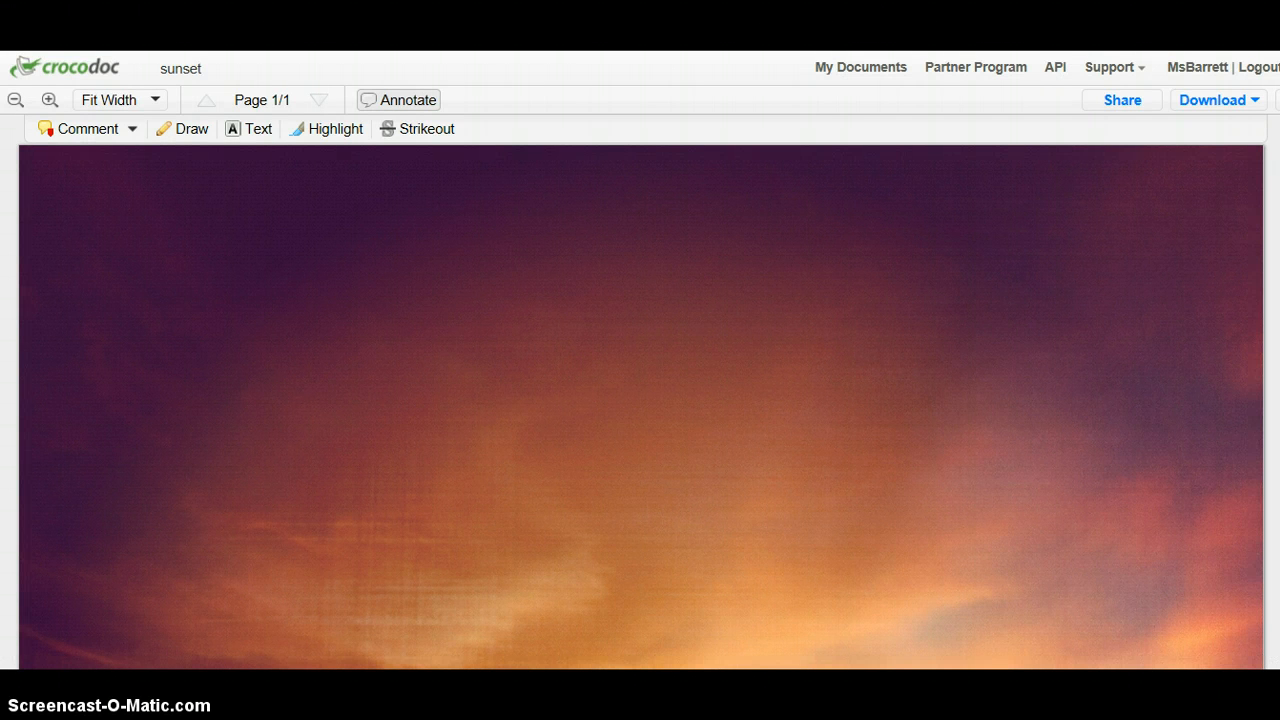
scroll(558, 337, "down", 5)
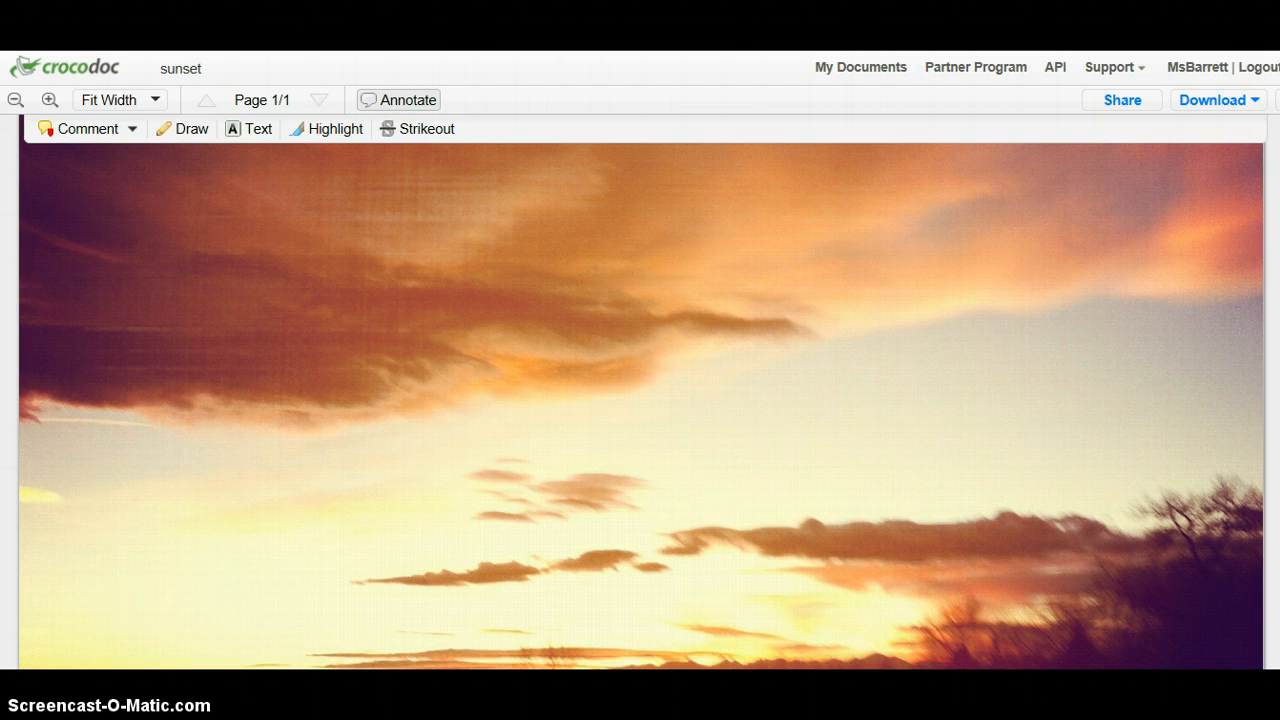
scroll(641, 406, "down", 2)
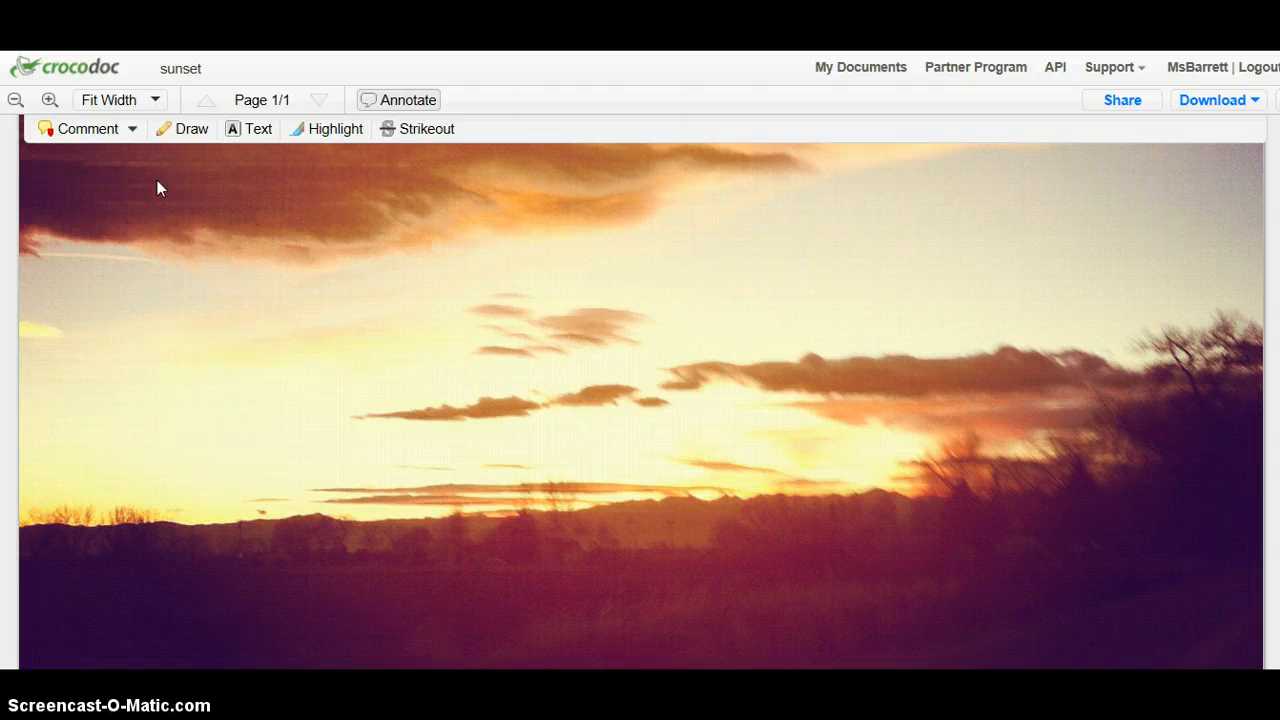
Try to add an area comment around a section of the horizon below the clouds.
left_click(128, 130)
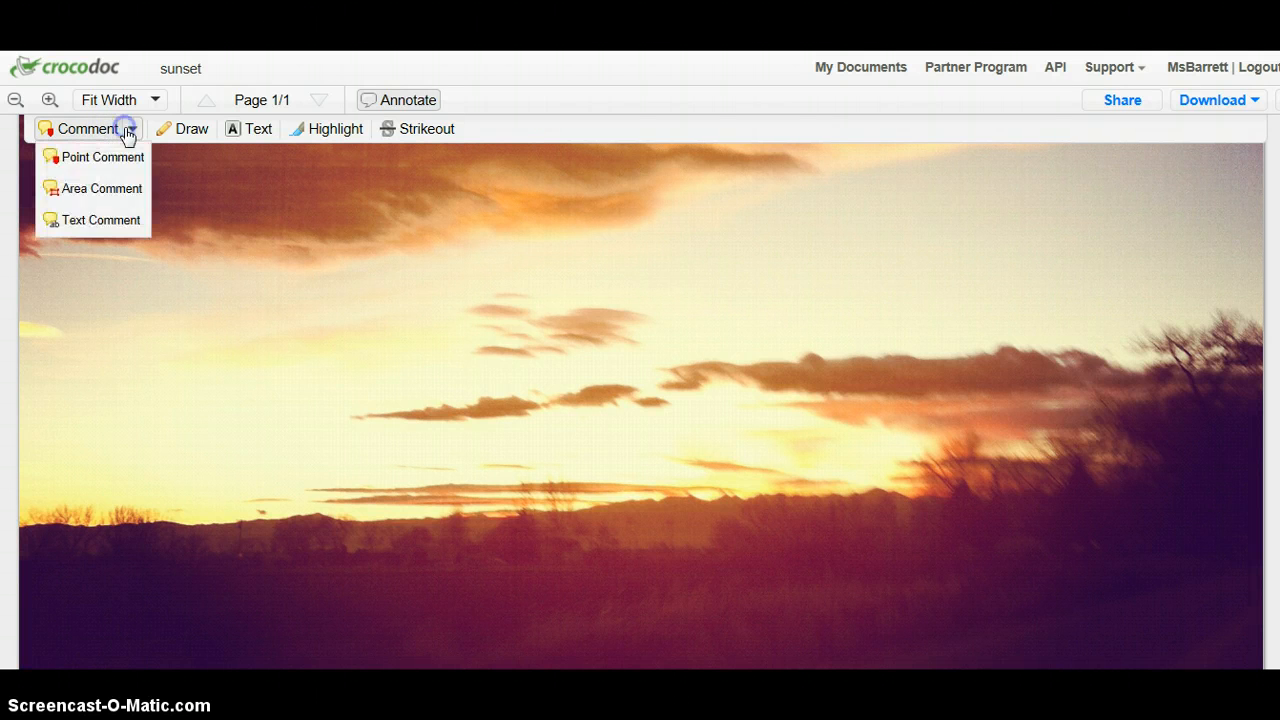
left_click(102, 188)
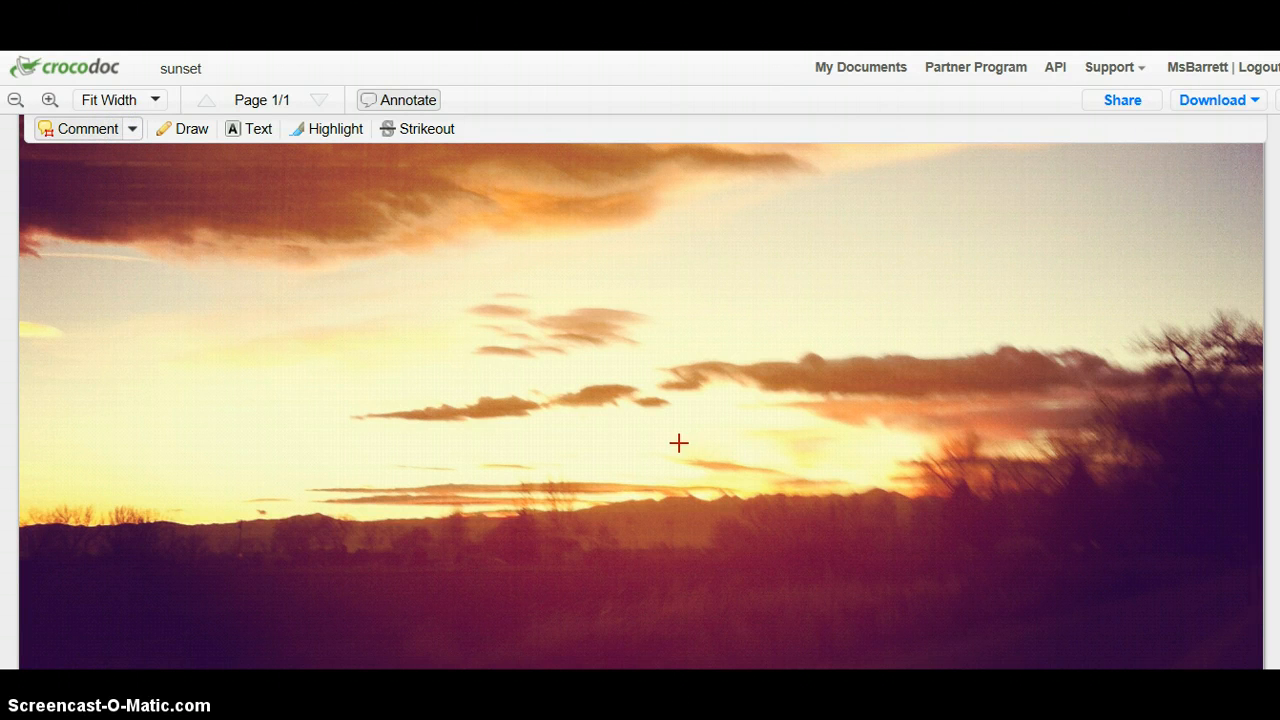
left_click_drag(609, 451, 806, 555)
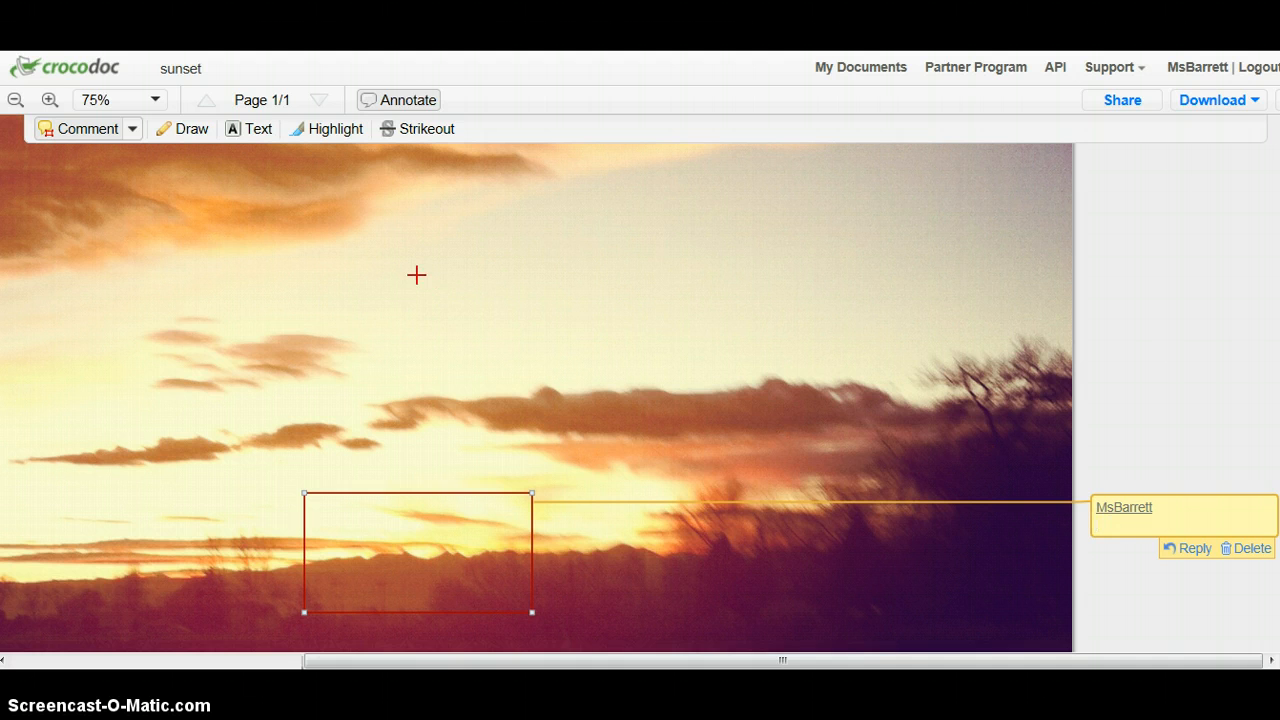
left_click(255, 135)
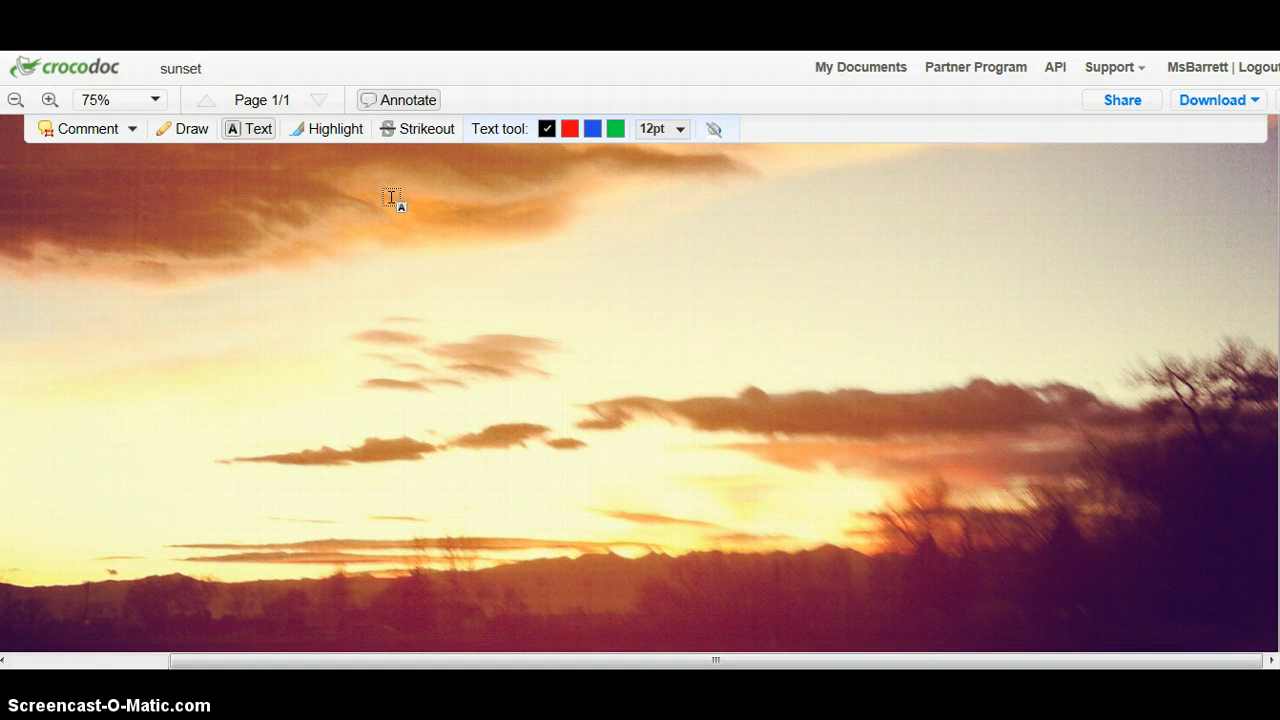
Draw a freehand black X over the small central clouds and a circle around the cloud beside the trees.
left_click(187, 138)
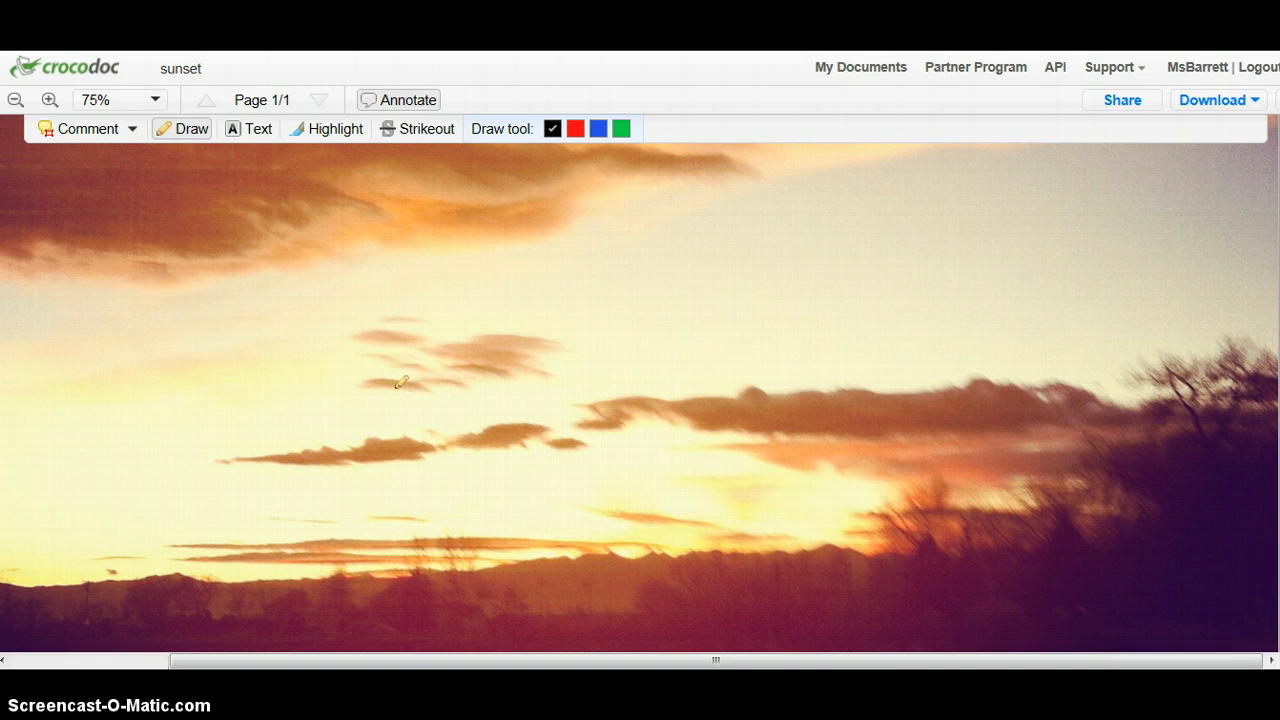
left_click_drag(396, 387, 506, 507)
left_click_drag(383, 492, 517, 371)
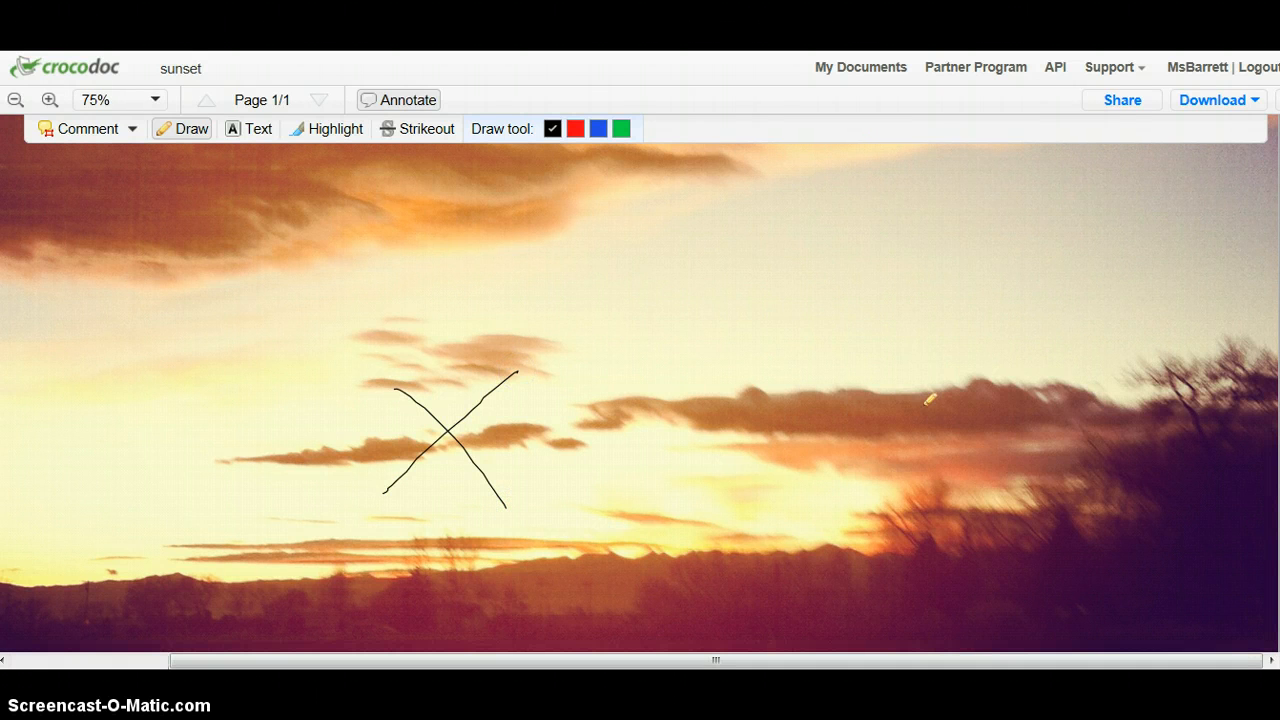
mouse_move(1000, 400)
left_mouse_down()
mouse_move(1122, 436)
mouse_move(993, 393)
left_mouse_up()
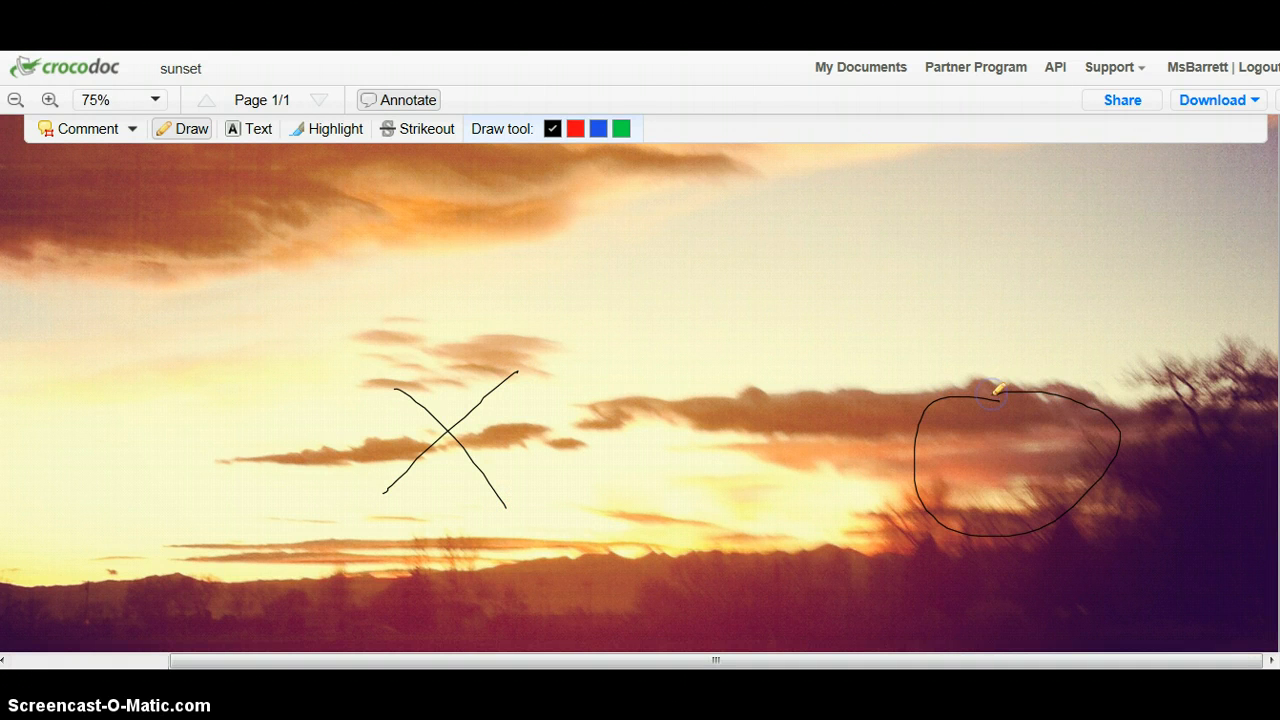
Add the black 12pt text annotation "something about the x" beside the drawn X.
left_click(254, 132)
left_click(512, 443)
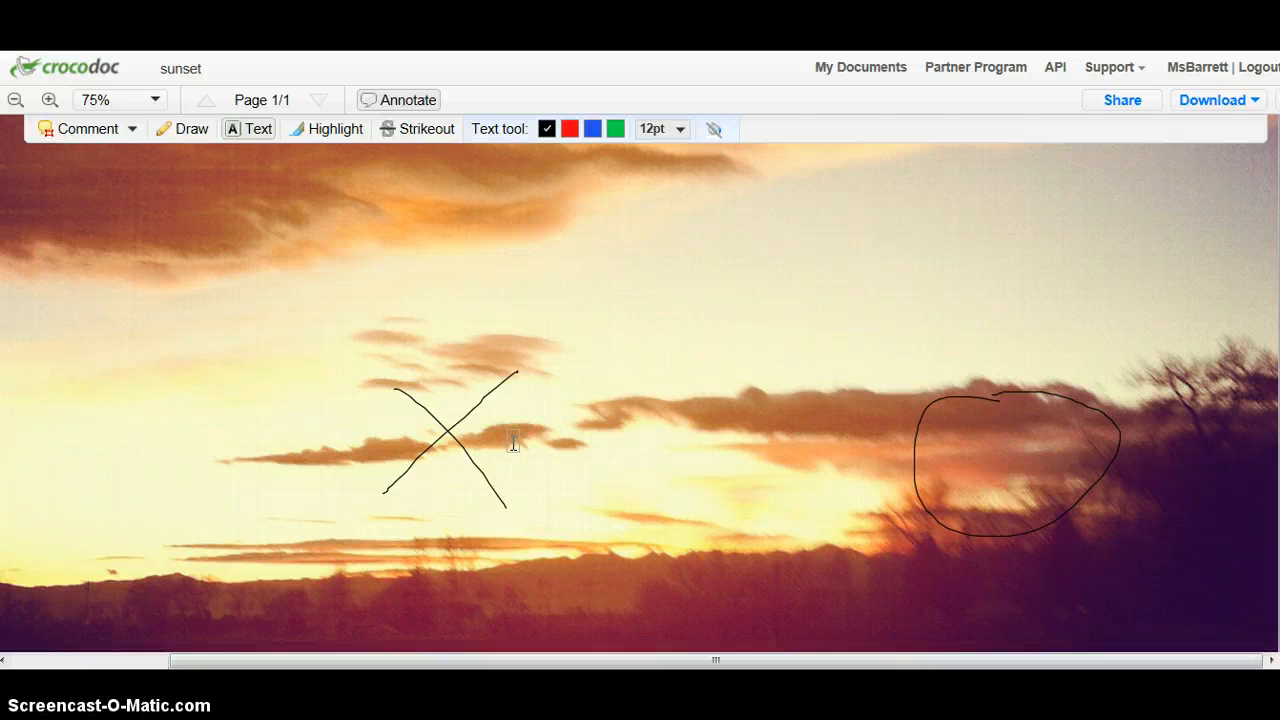
type("something baout")
key("BackSpace")
key("BackSpace")
key("BackSpace")
key("BackSpace")
key("BackSpace")
type("about the")
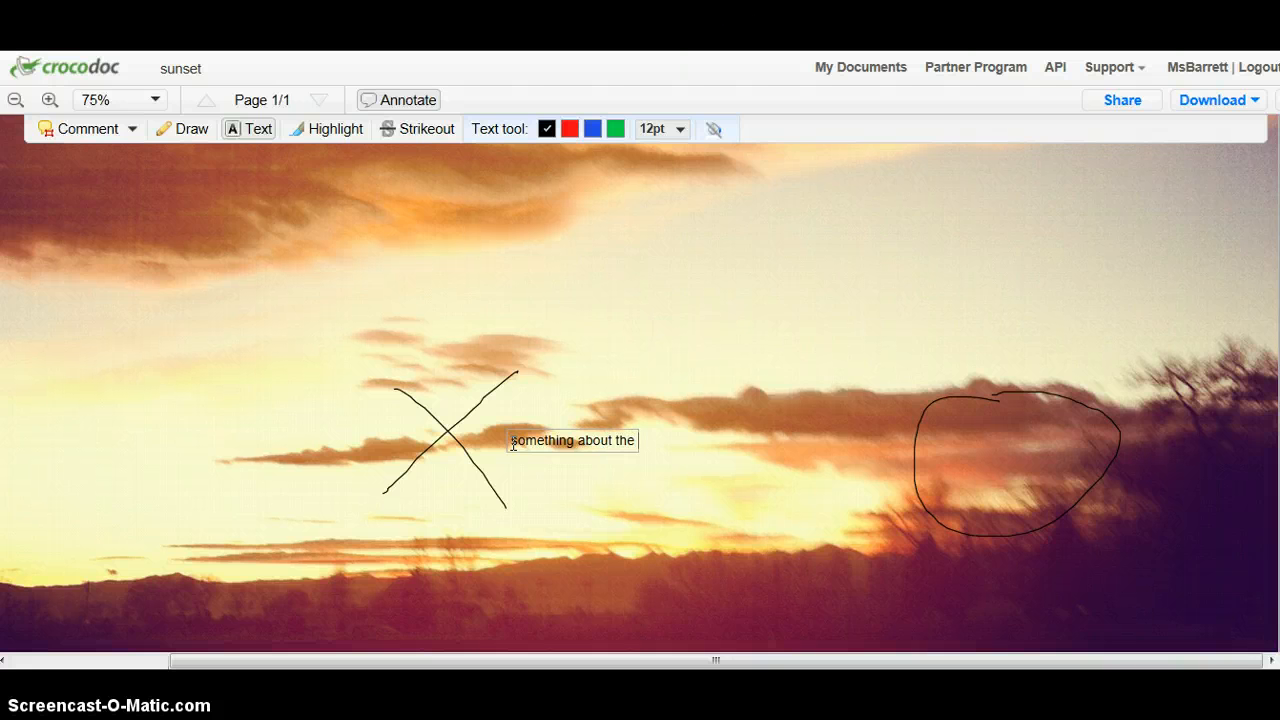
type(" x")
left_click(517, 505)
Look over the annotated image and return to the list of documents.
scroll(640, 385, "up", 5)
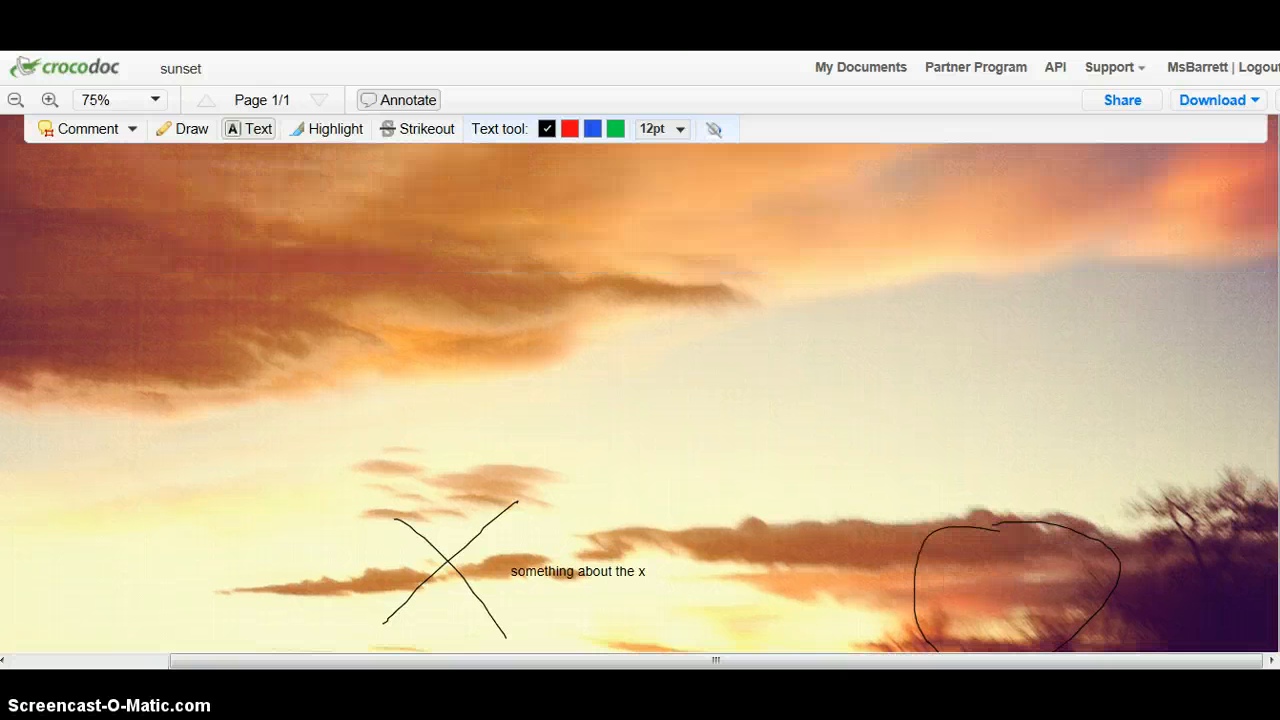
scroll(640, 385, "down", 5)
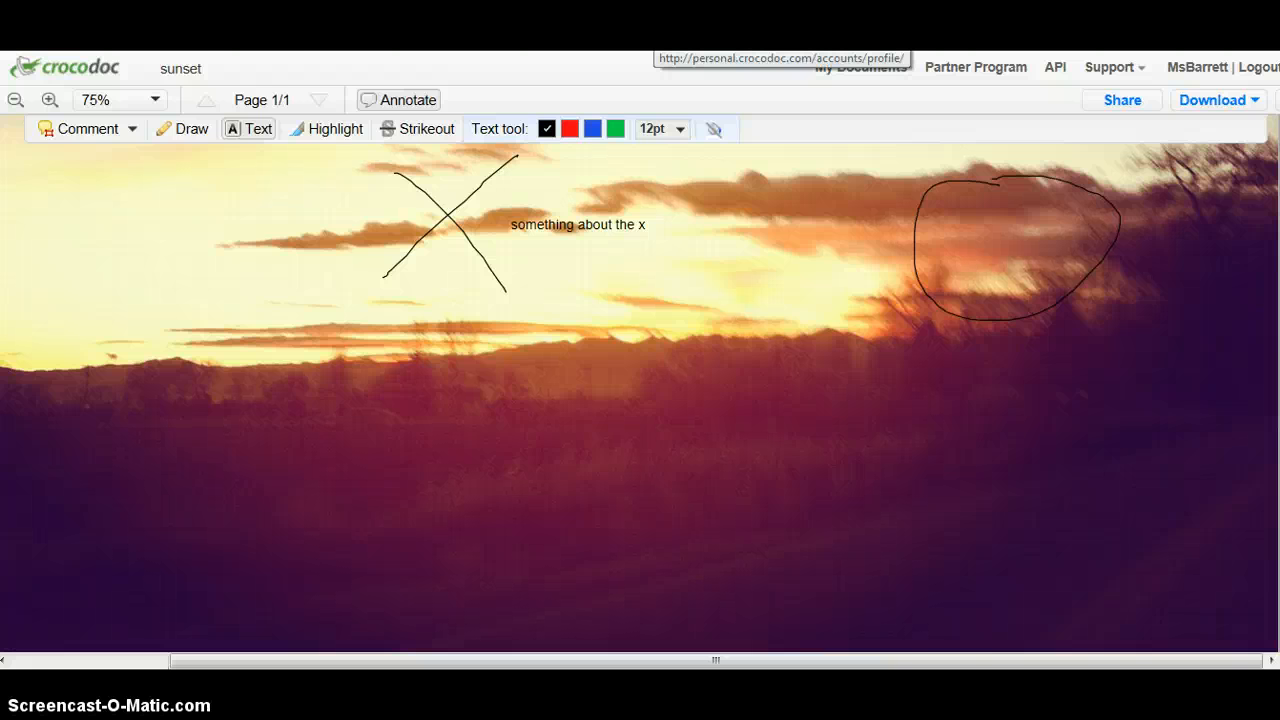
left_click(860, 67)
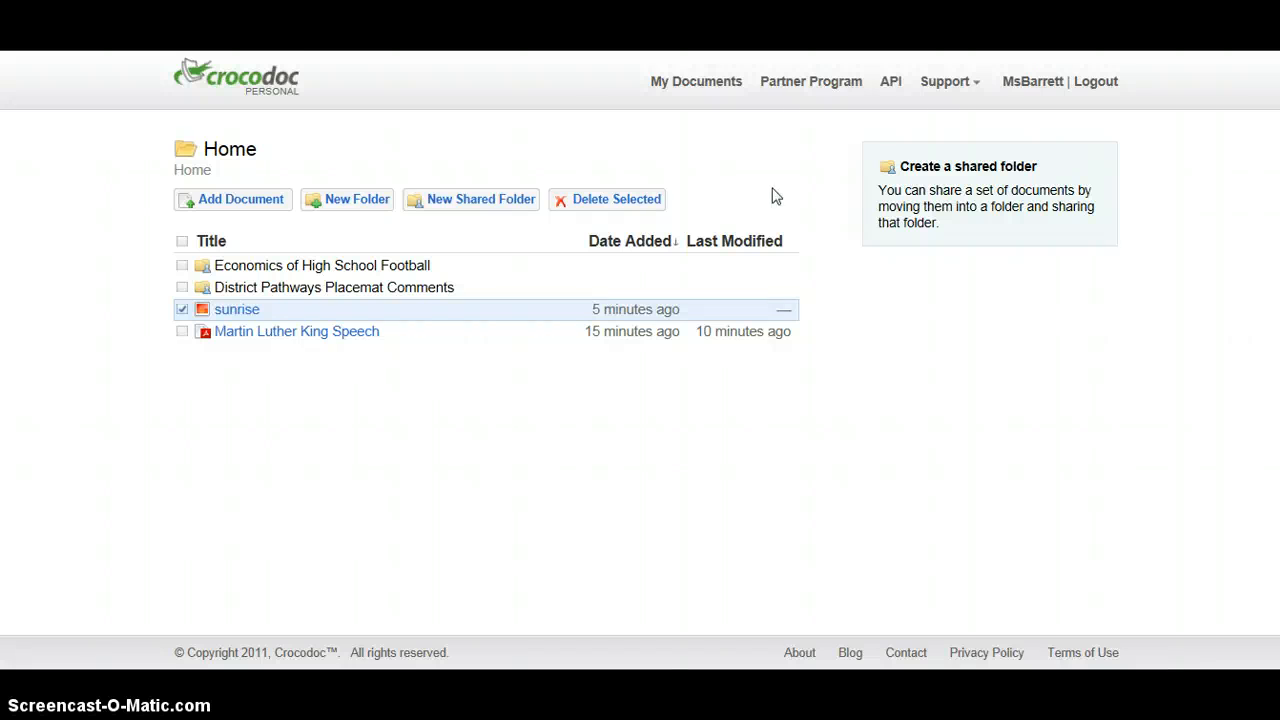